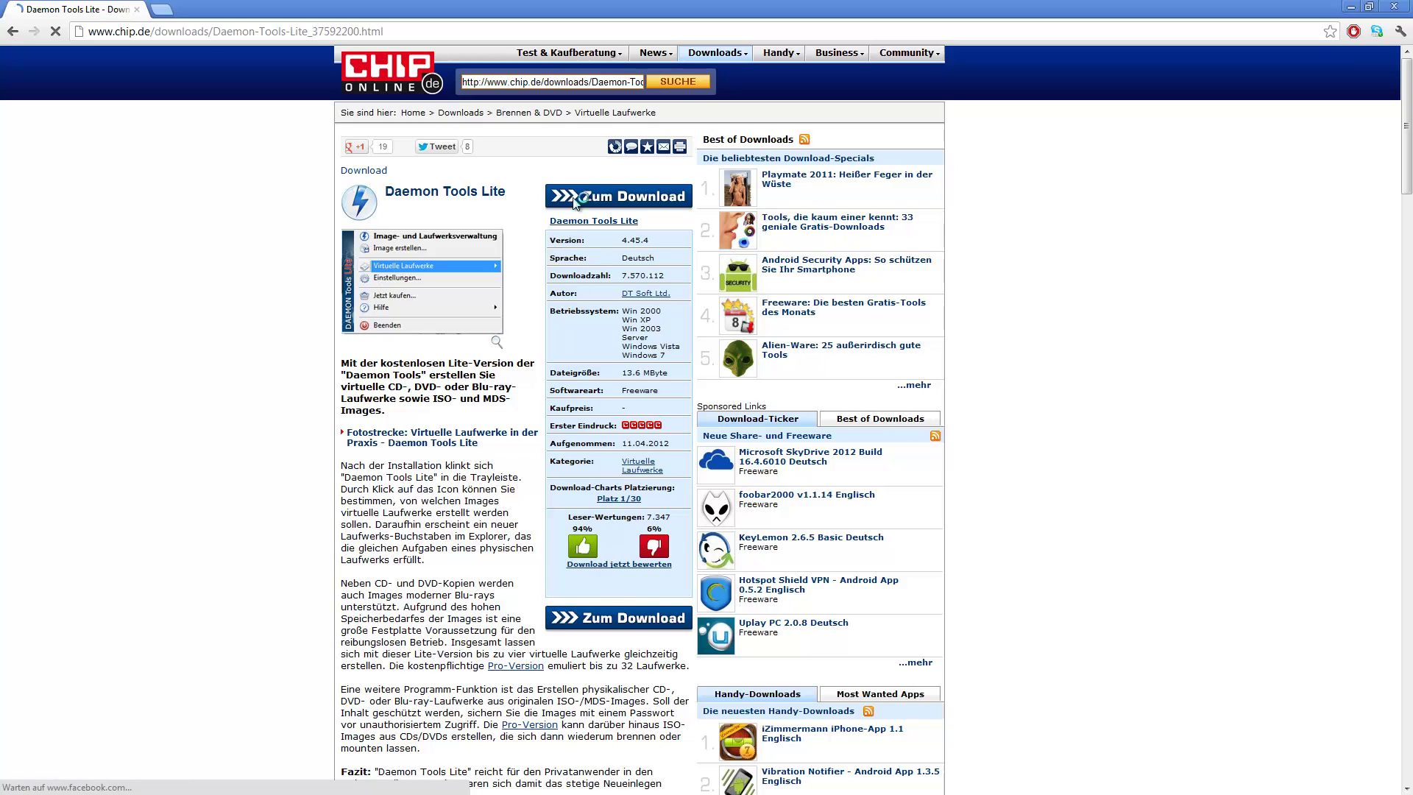
# - Download Daemon Tools Lite from the CHIP Online download server and run the installer DTLite4454-0314.exe
pyautogui.click(574, 198)
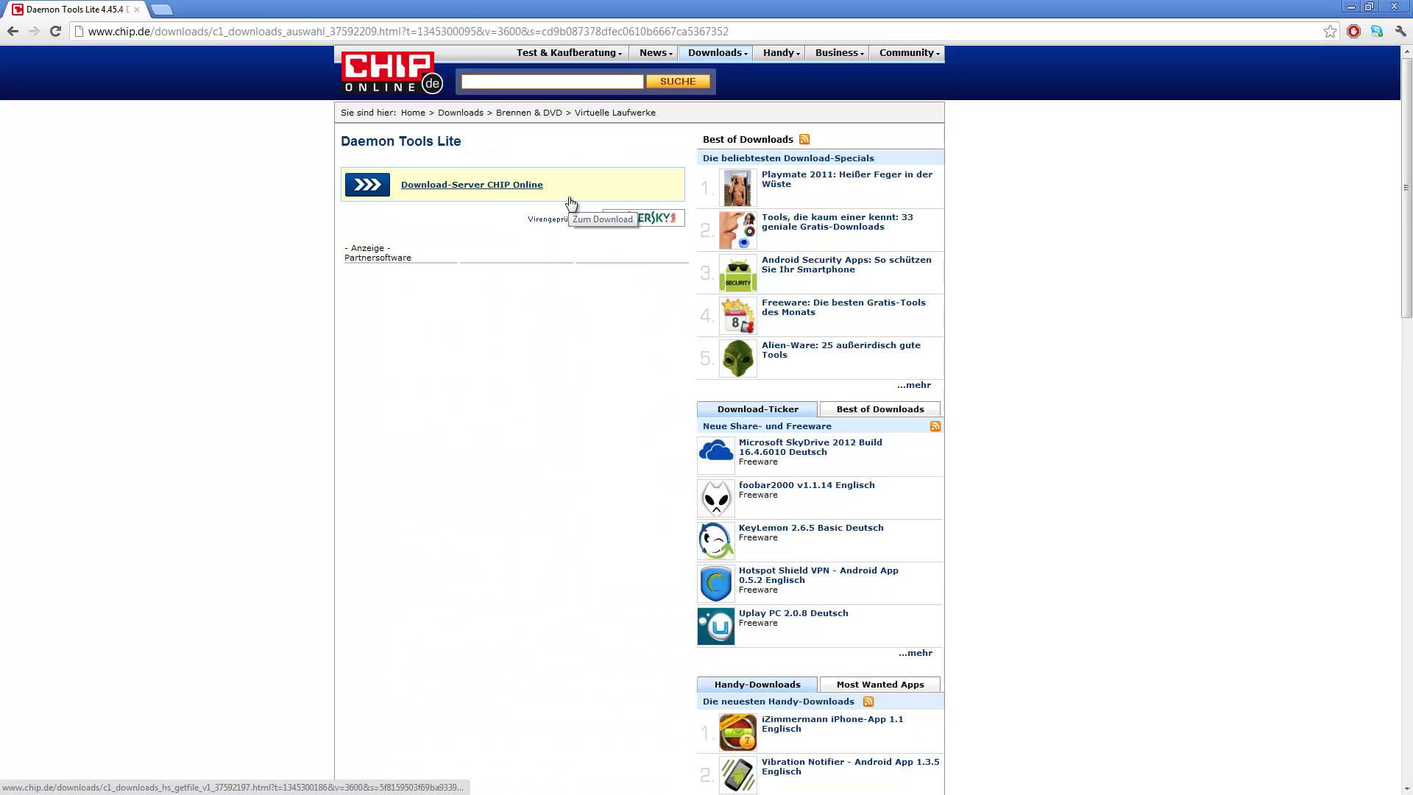
pyautogui.click(521, 190)
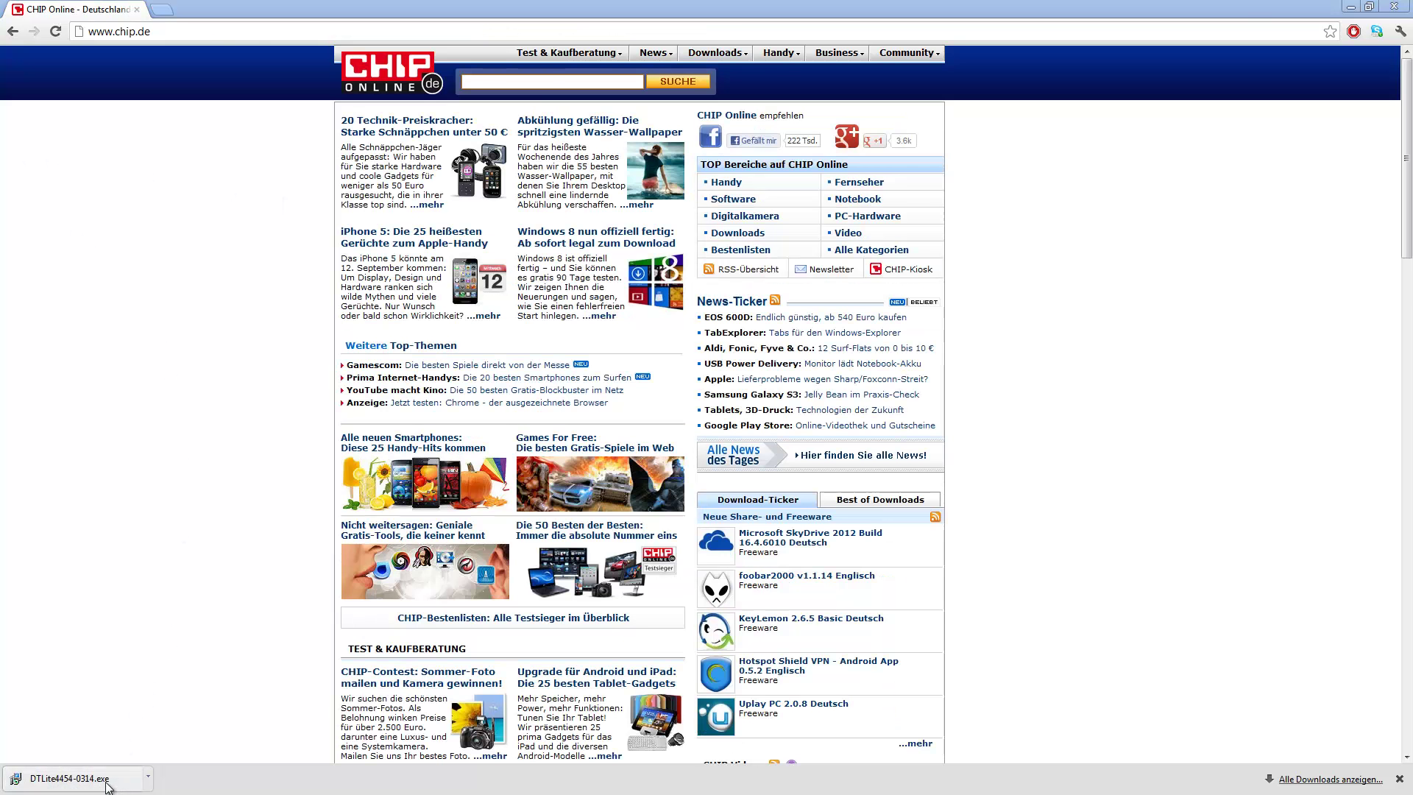
pyautogui.click(107, 785)
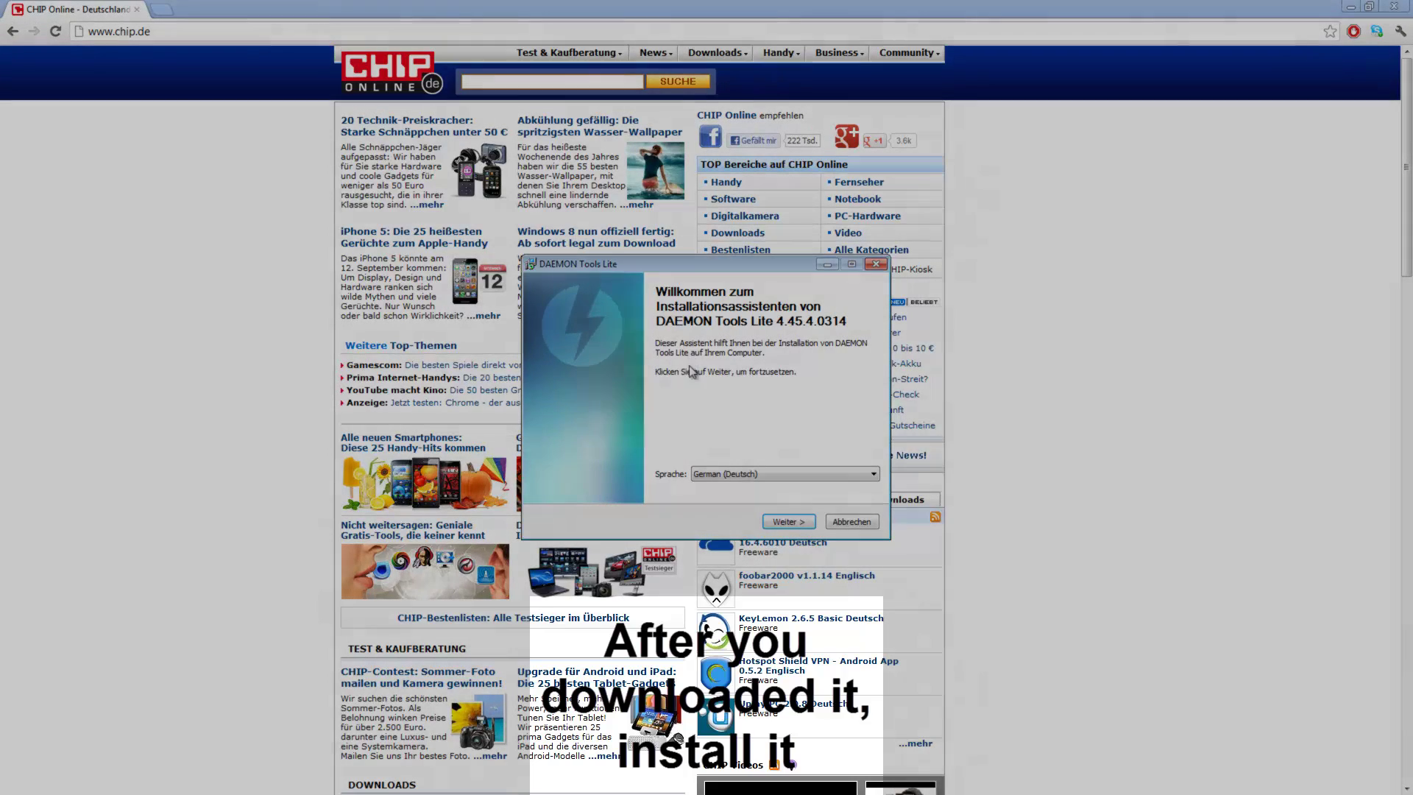
# - Run the setup in German with the update to DAEMON Tools Lite 4.45.4.0314 and accept the license agreement
pyautogui.click(789, 522)
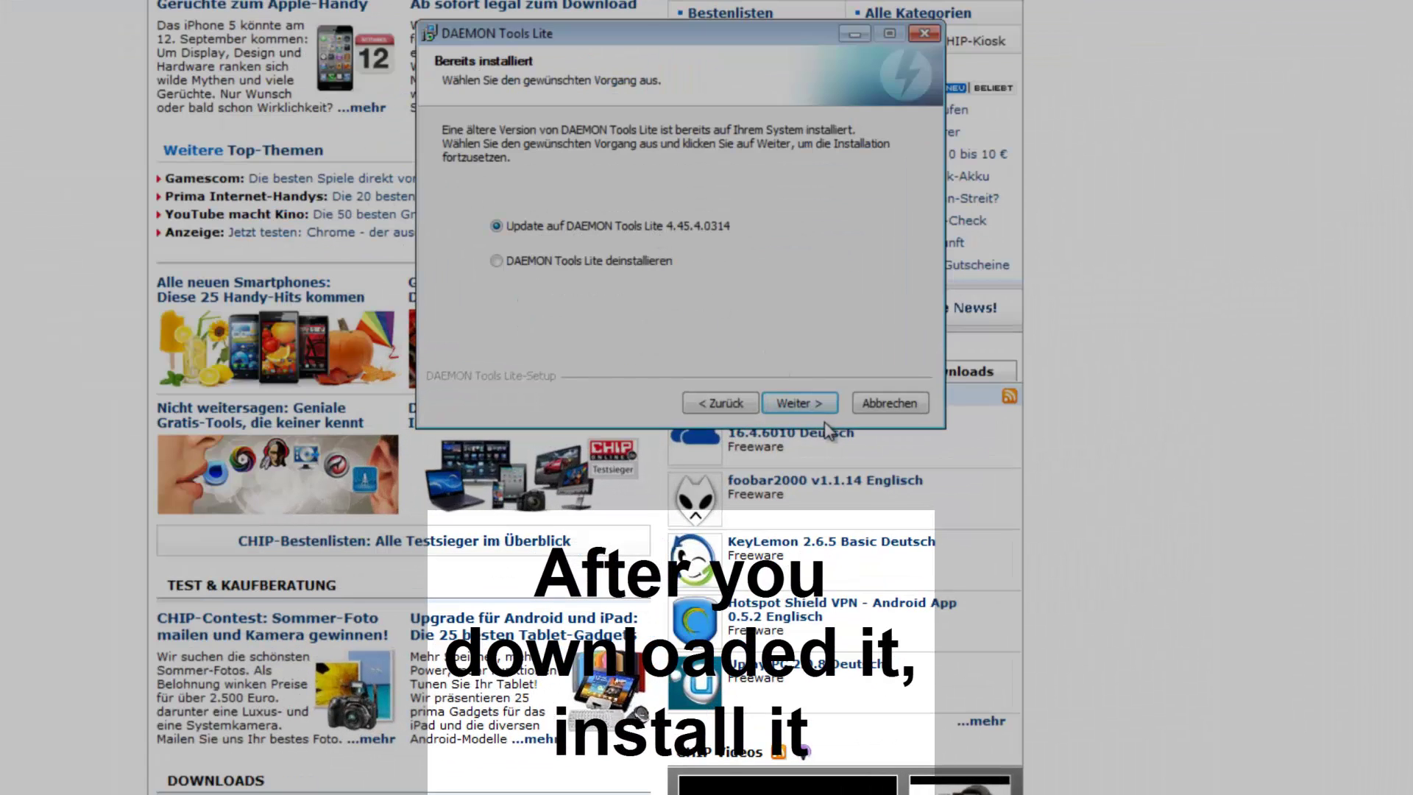
pyautogui.click(817, 405)
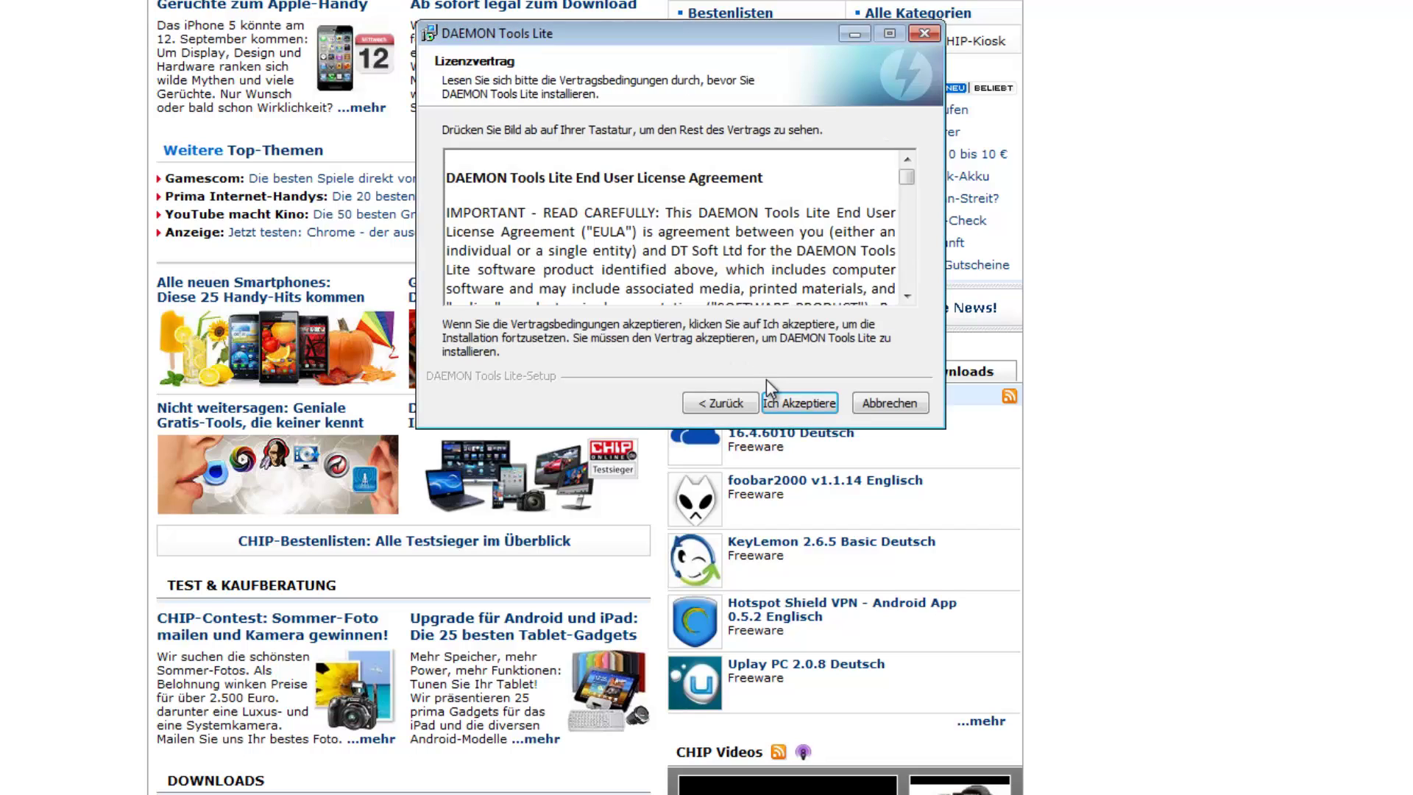
pyautogui.click(793, 404)
pyautogui.click(801, 405)
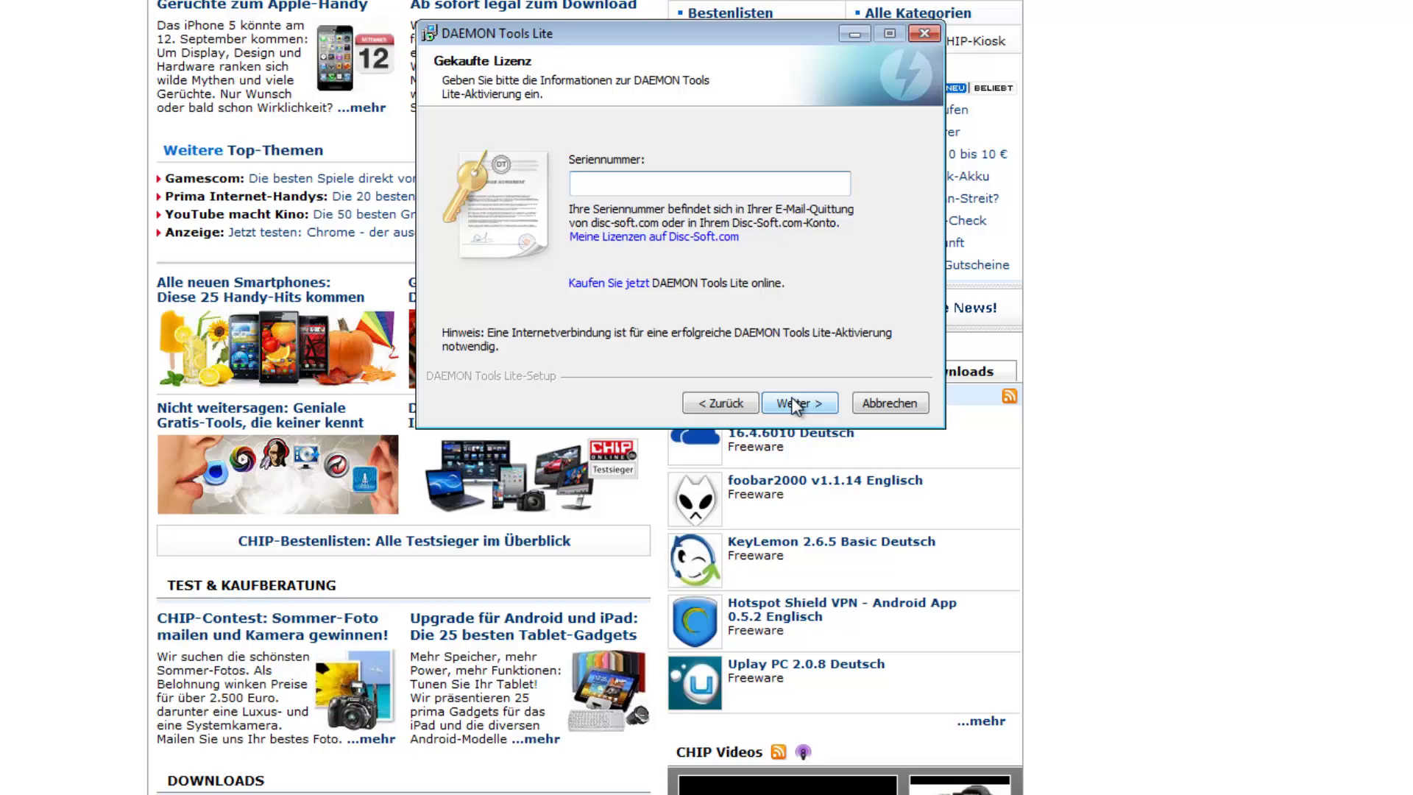
pyautogui.click(794, 401)
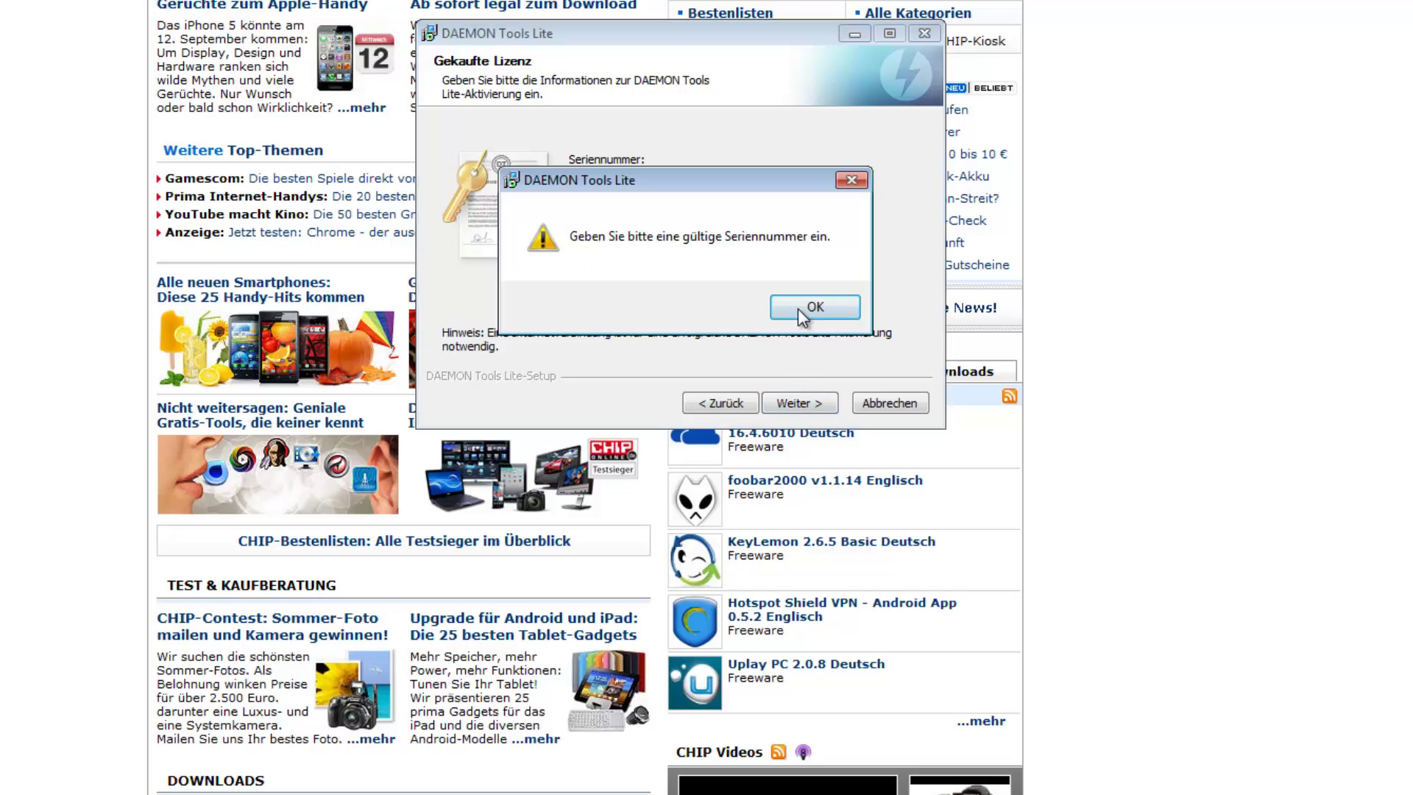
pyautogui.click(798, 307)
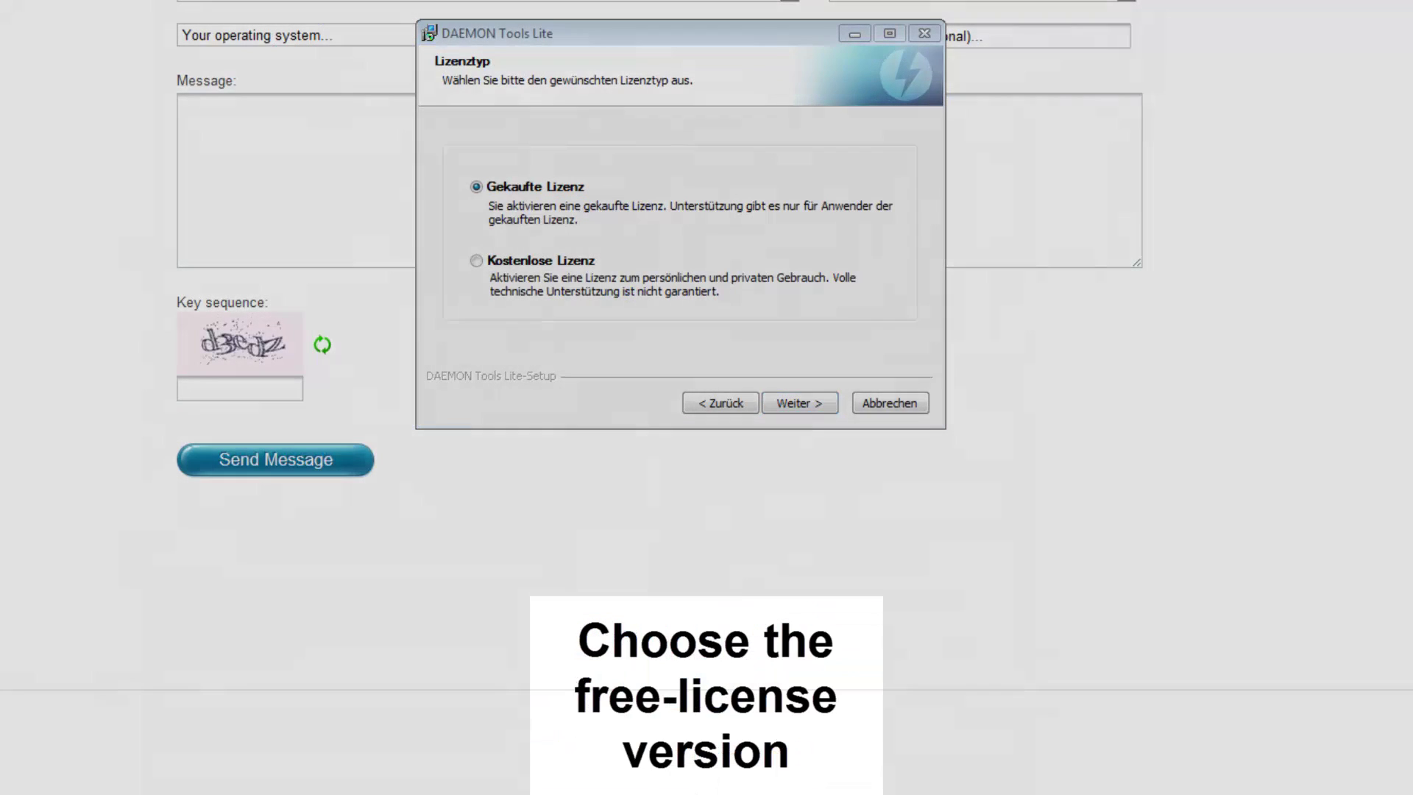
# - Choose the free license (Kostenlose Lizenz) and proceed to the component selection
pyautogui.click(477, 262)
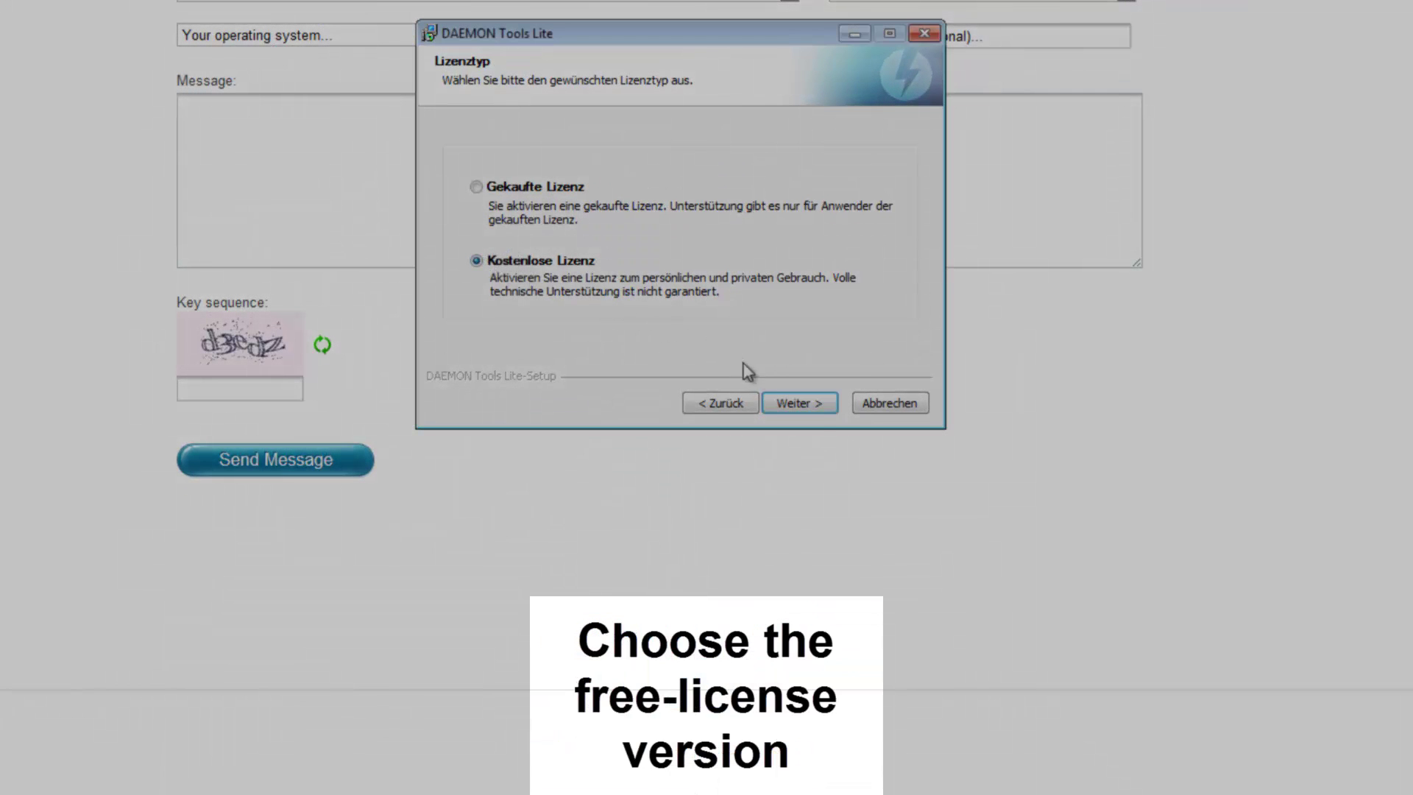
pyautogui.click(809, 404)
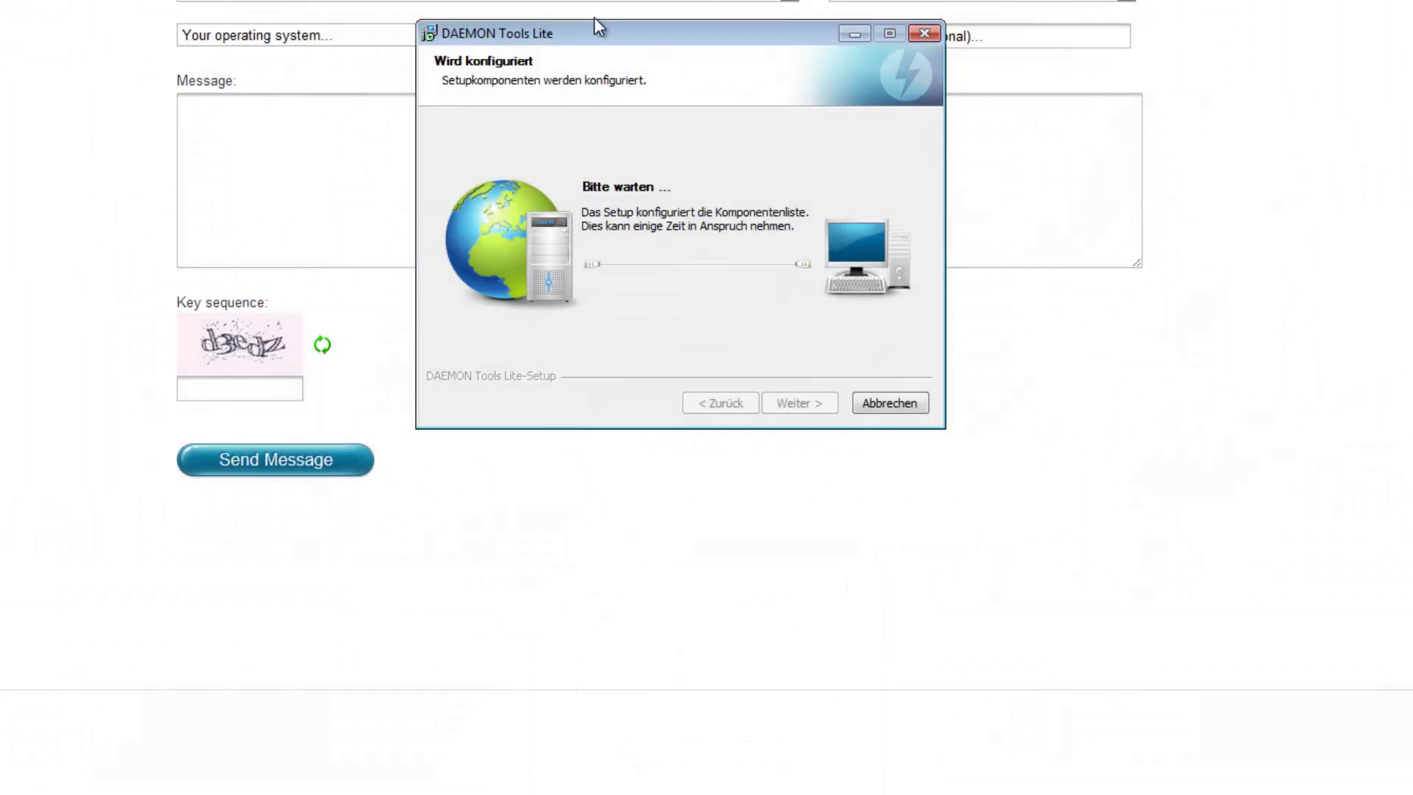
pyautogui.moveTo(596, 27); pyautogui.dragTo(566, 4)
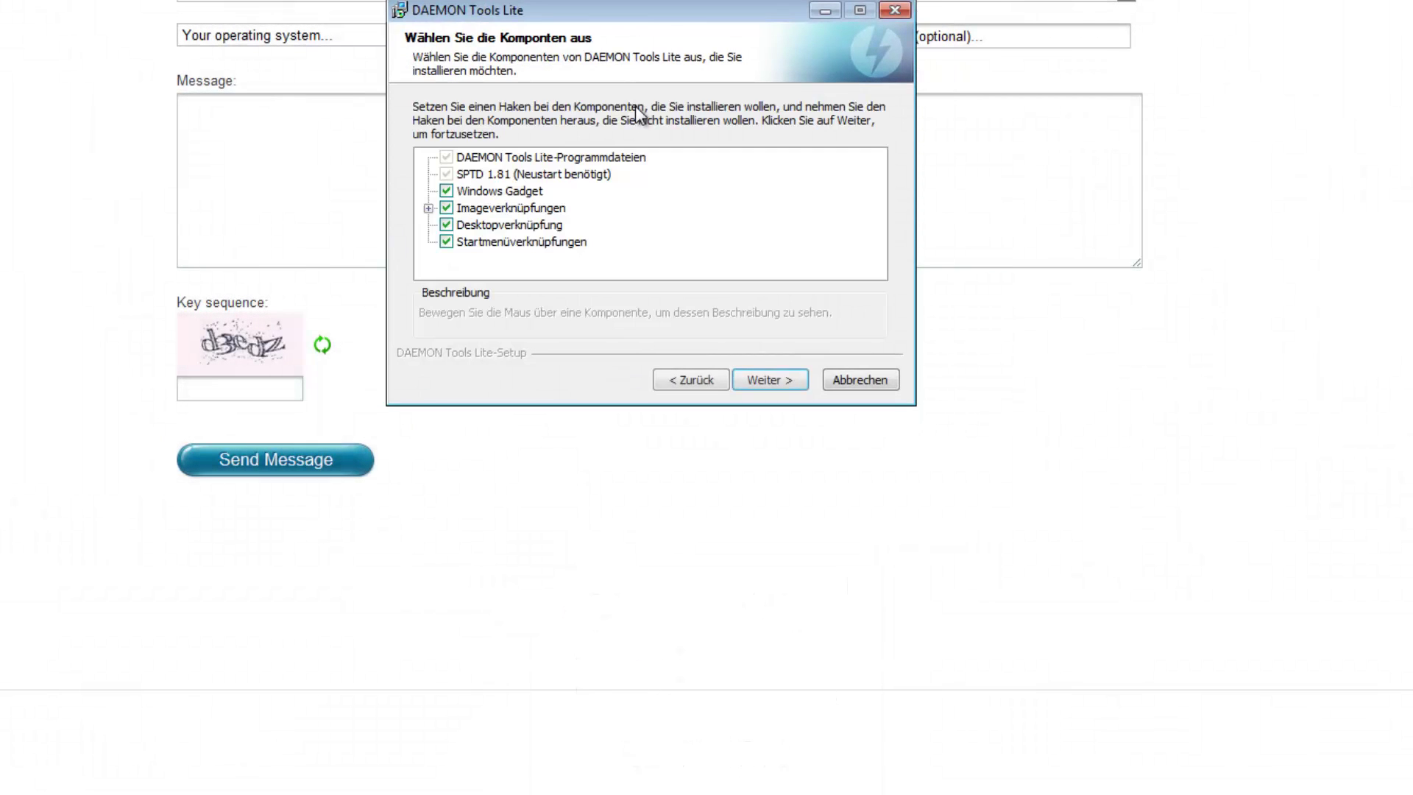
# - Exclude the desktop shortcut from the components, keep the Start menu shortcuts and continue the setup
pyautogui.click(446, 225)
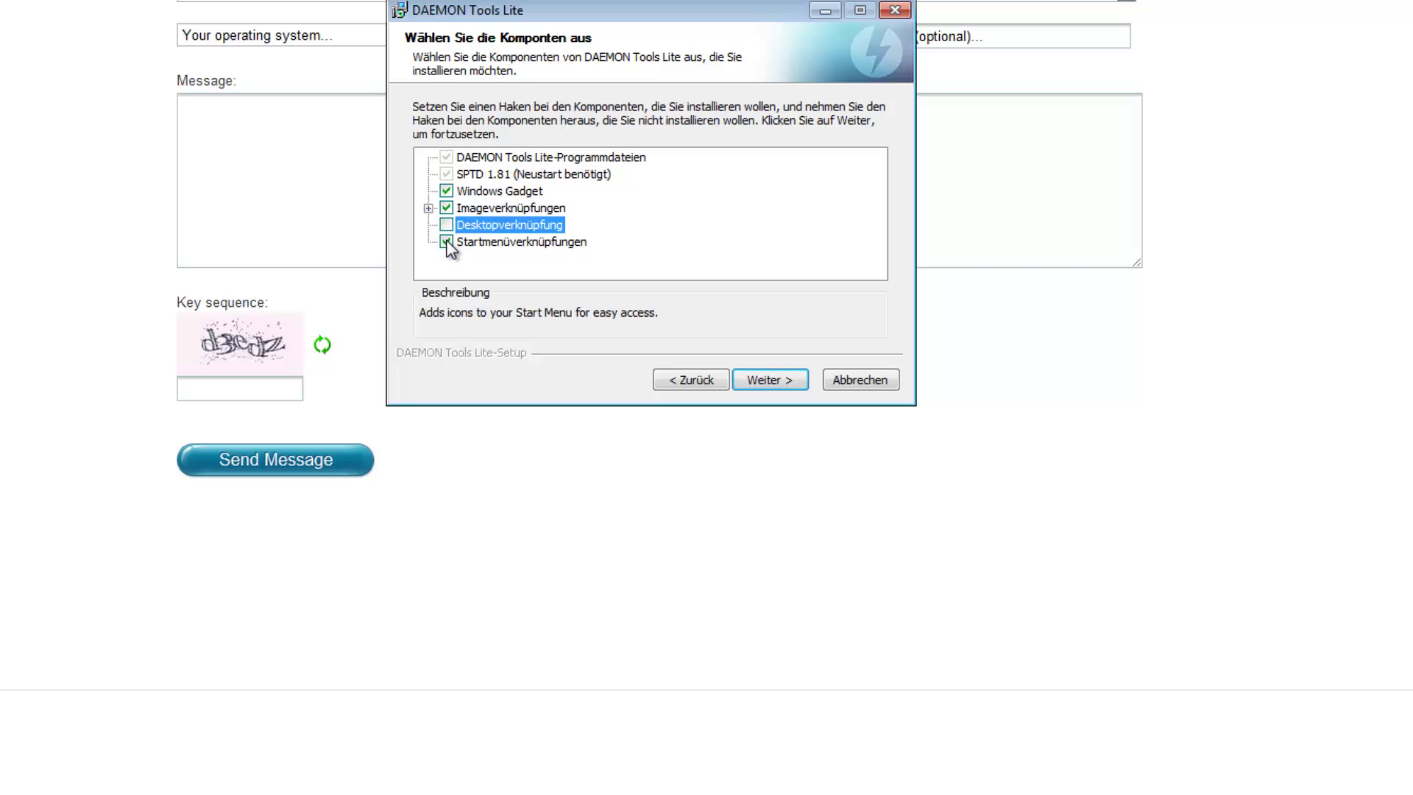
pyautogui.click(447, 242)
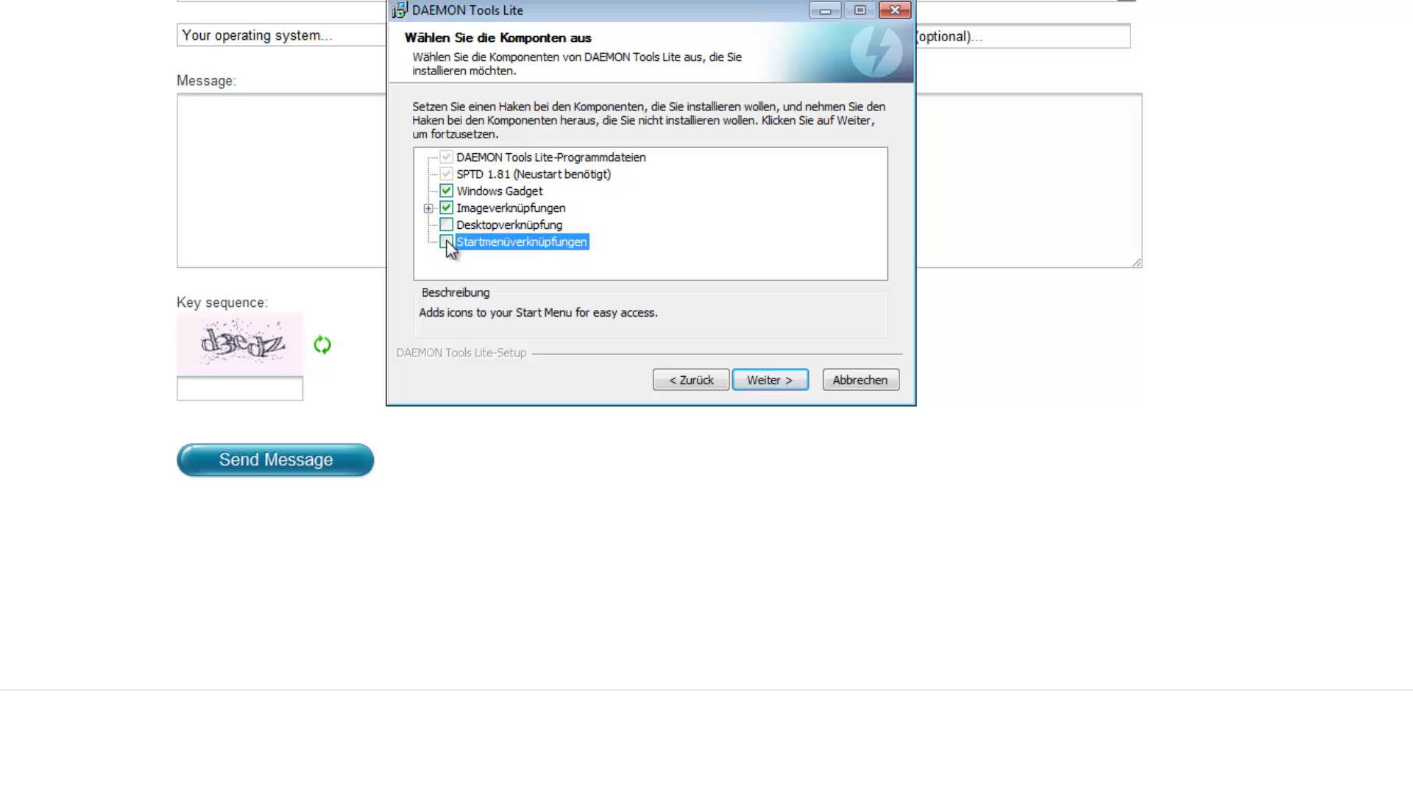
pyautogui.click(446, 225)
pyautogui.click(447, 236)
pyautogui.click(446, 225)
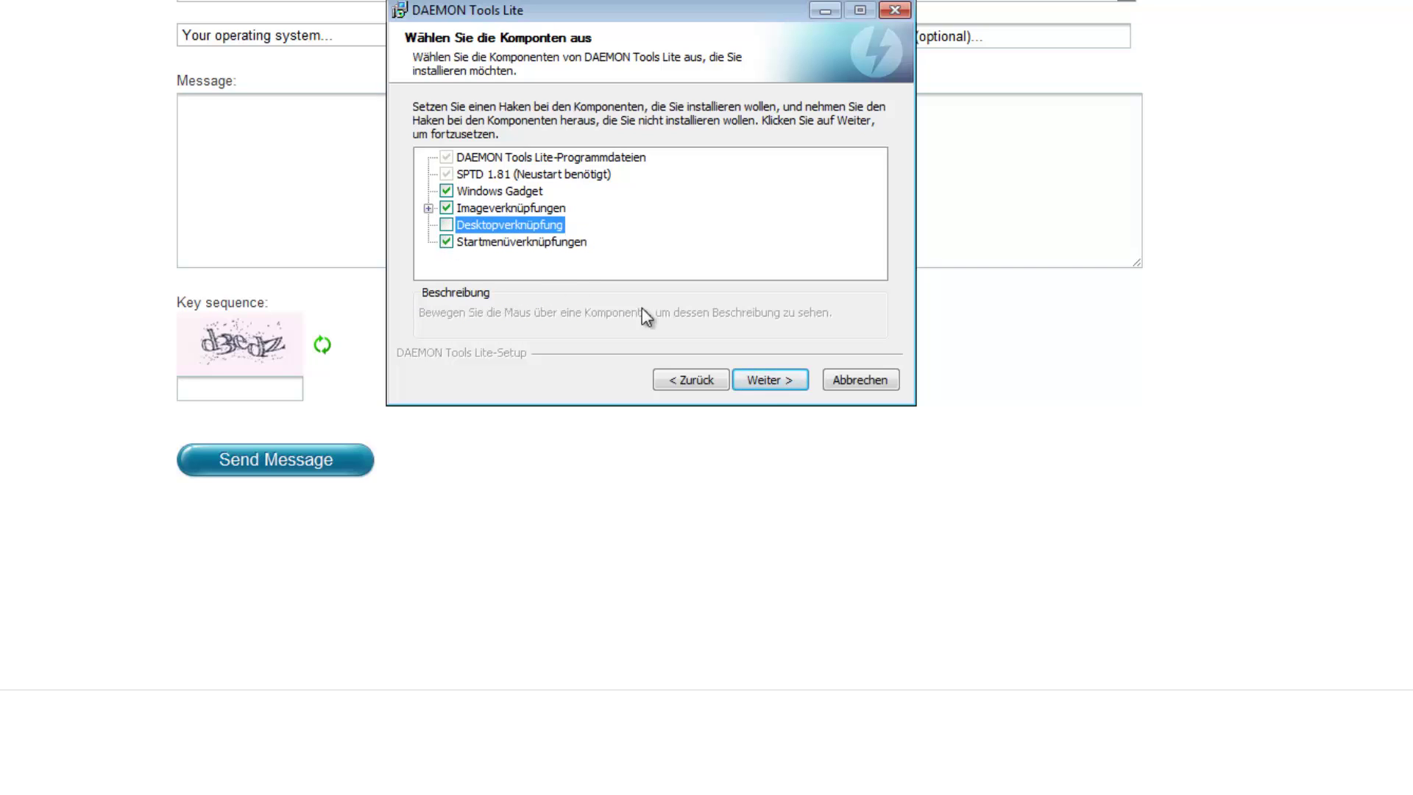
pyautogui.click(764, 380)
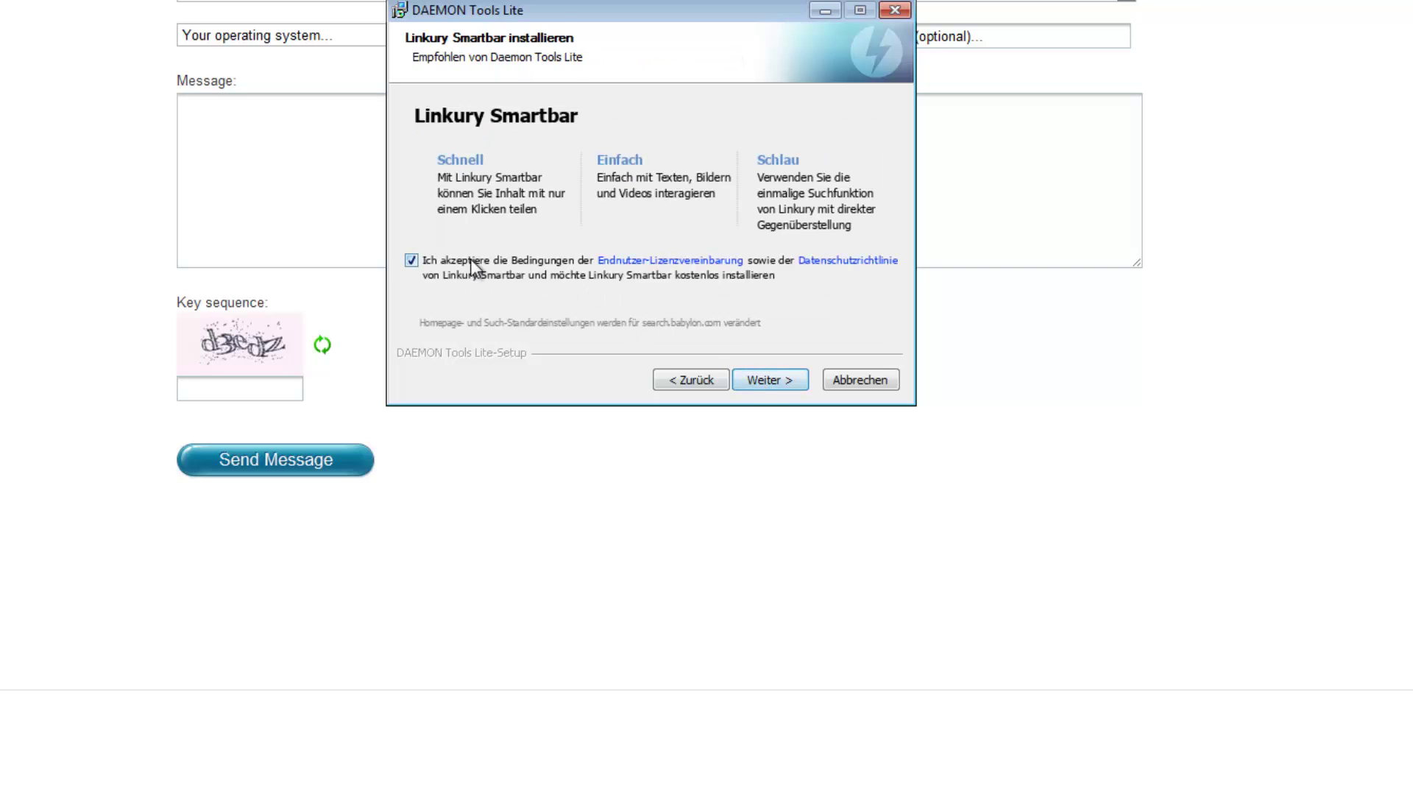
# - Accept the Linkury Smartbar offer, allow MountSpace to use mount statistics and start the installation
pyautogui.click(789, 386)
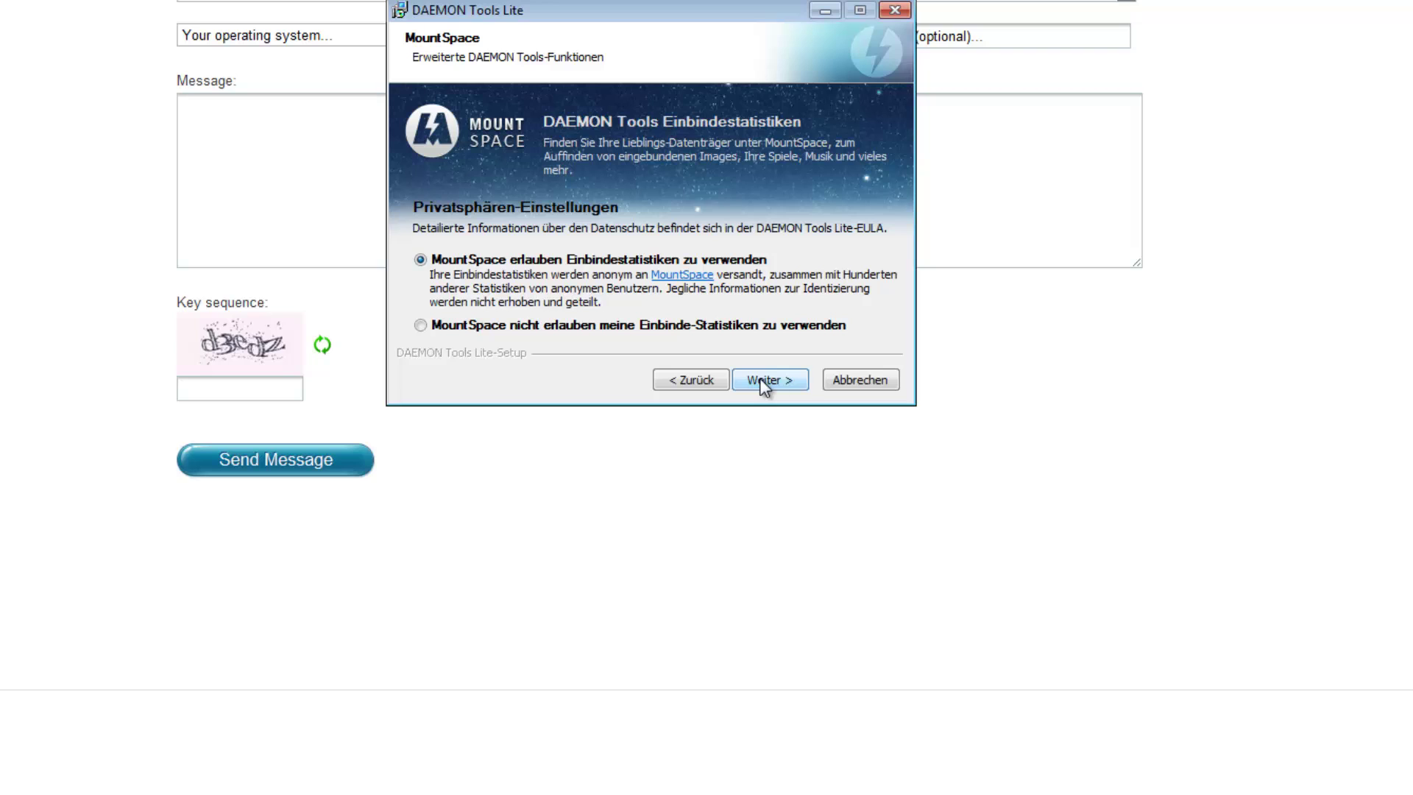
pyautogui.click(765, 382)
pyautogui.click(764, 381)
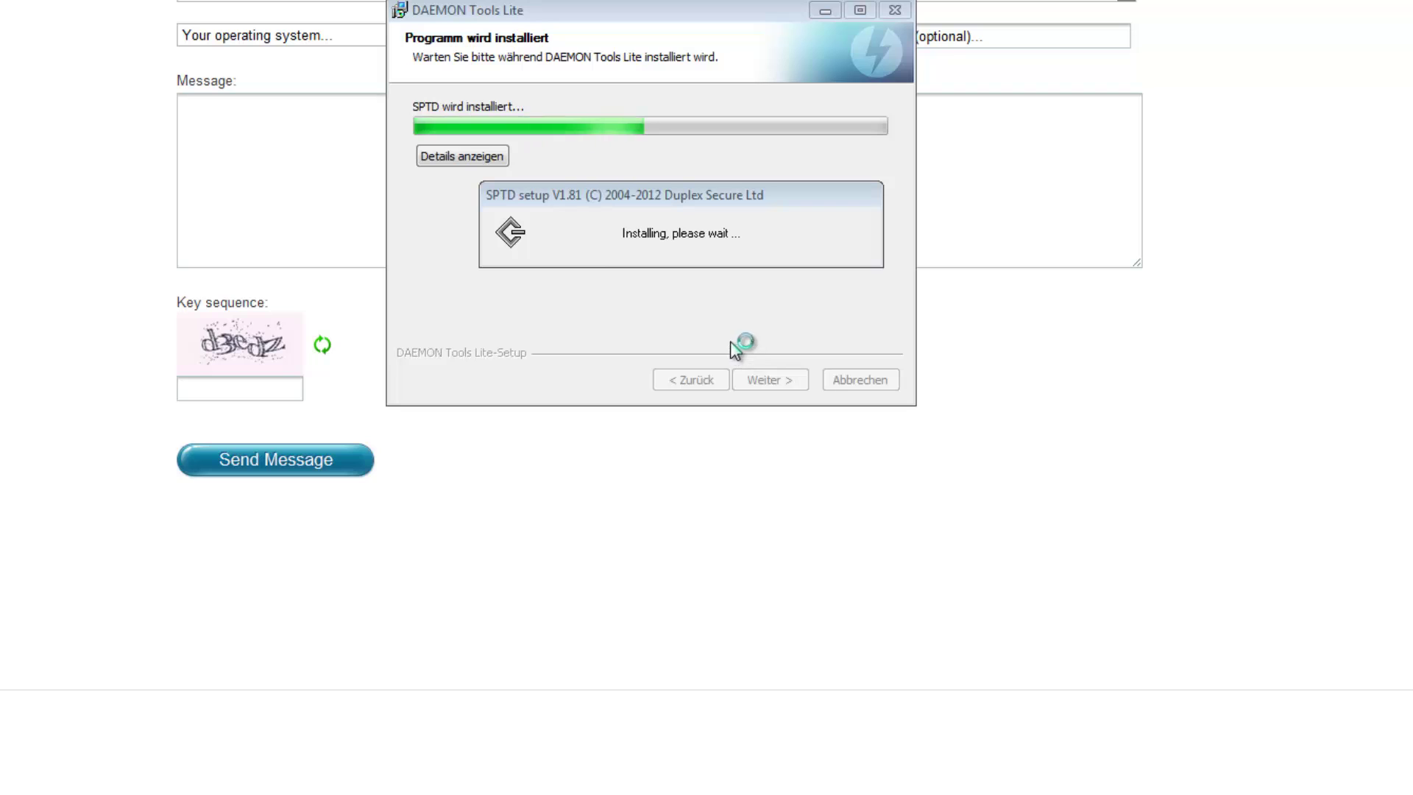
# - Bring the Linkury Smartbar notice into view and let it close the browser
pyautogui.moveTo(677, 198); pyautogui.dragTo(667, 215)
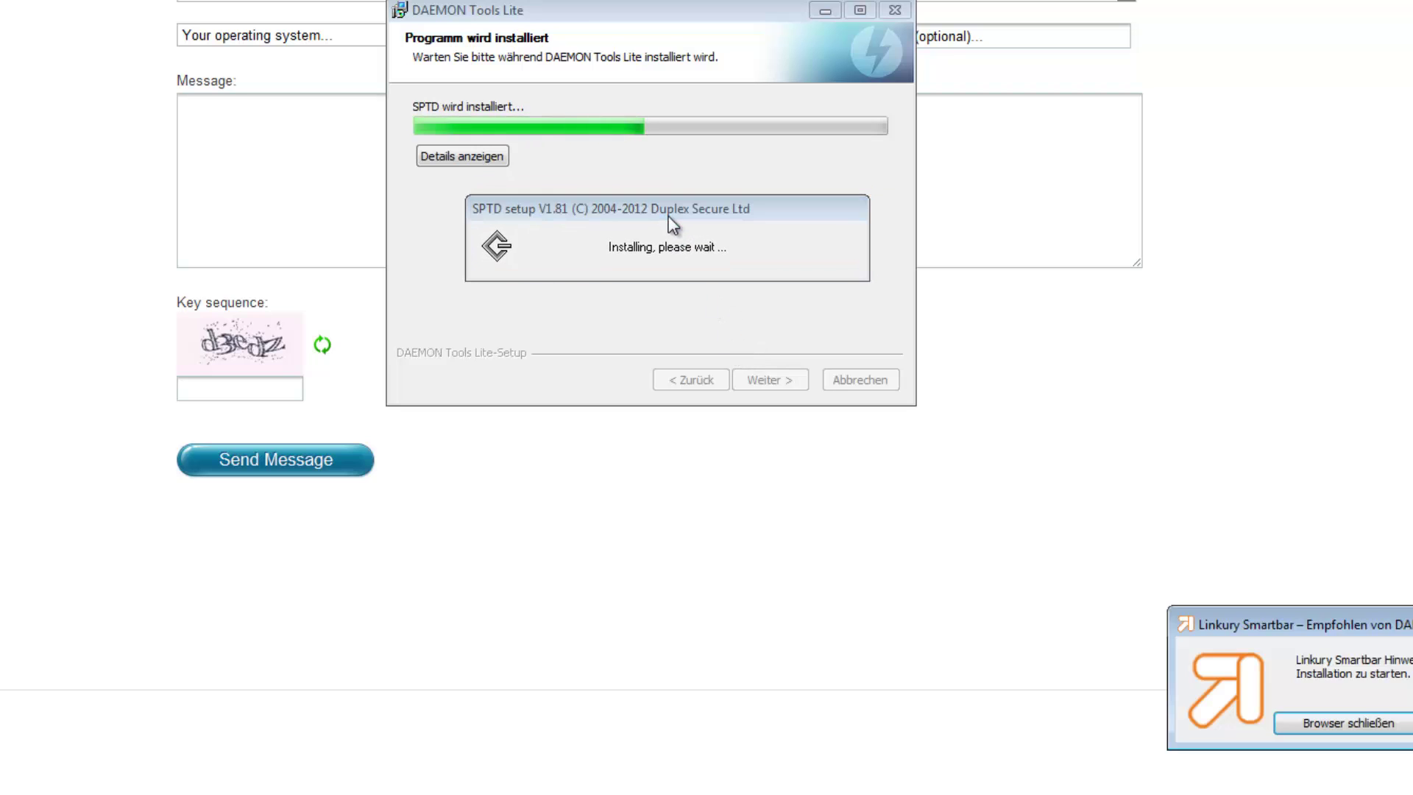
pyautogui.moveTo(1270, 622); pyautogui.dragTo(801, 480)
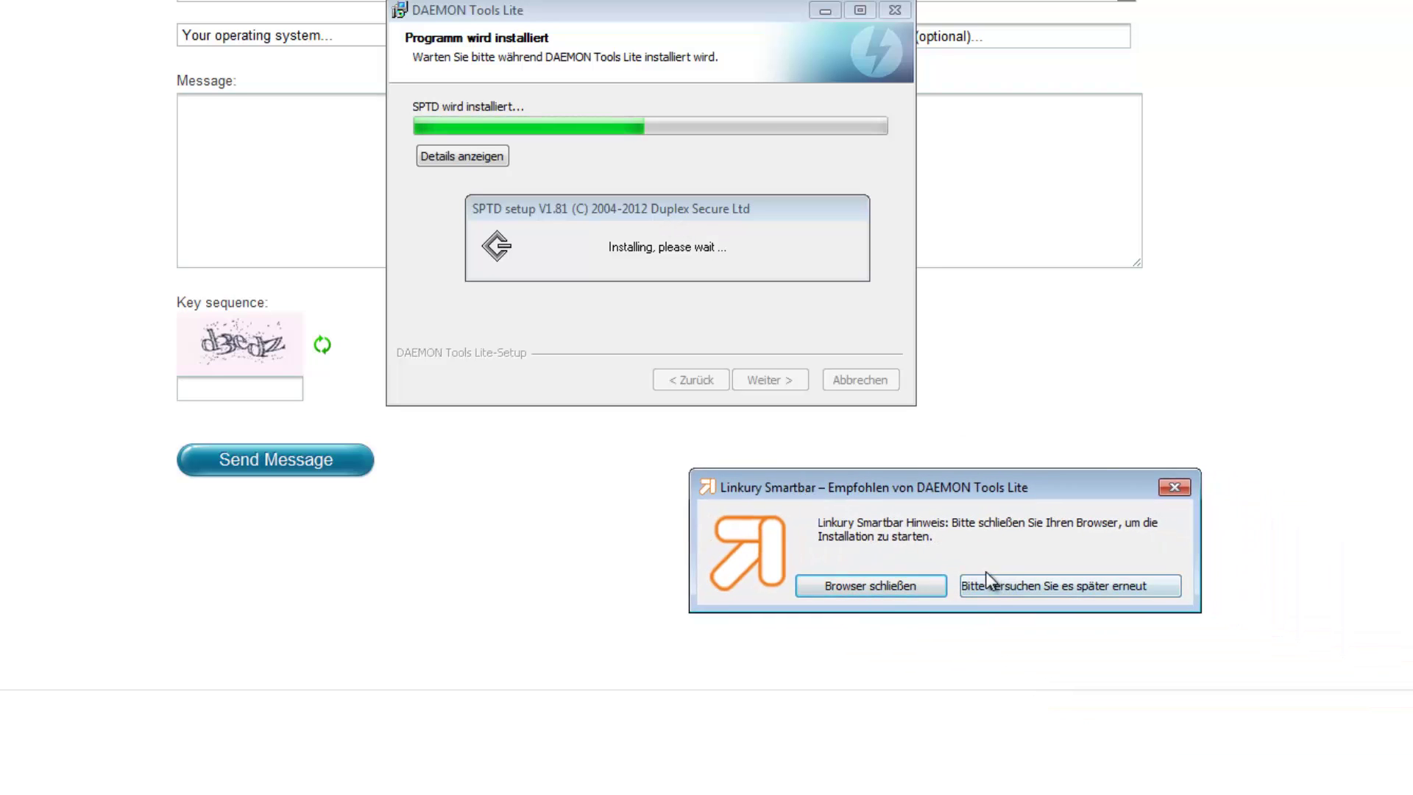
pyautogui.click(929, 589)
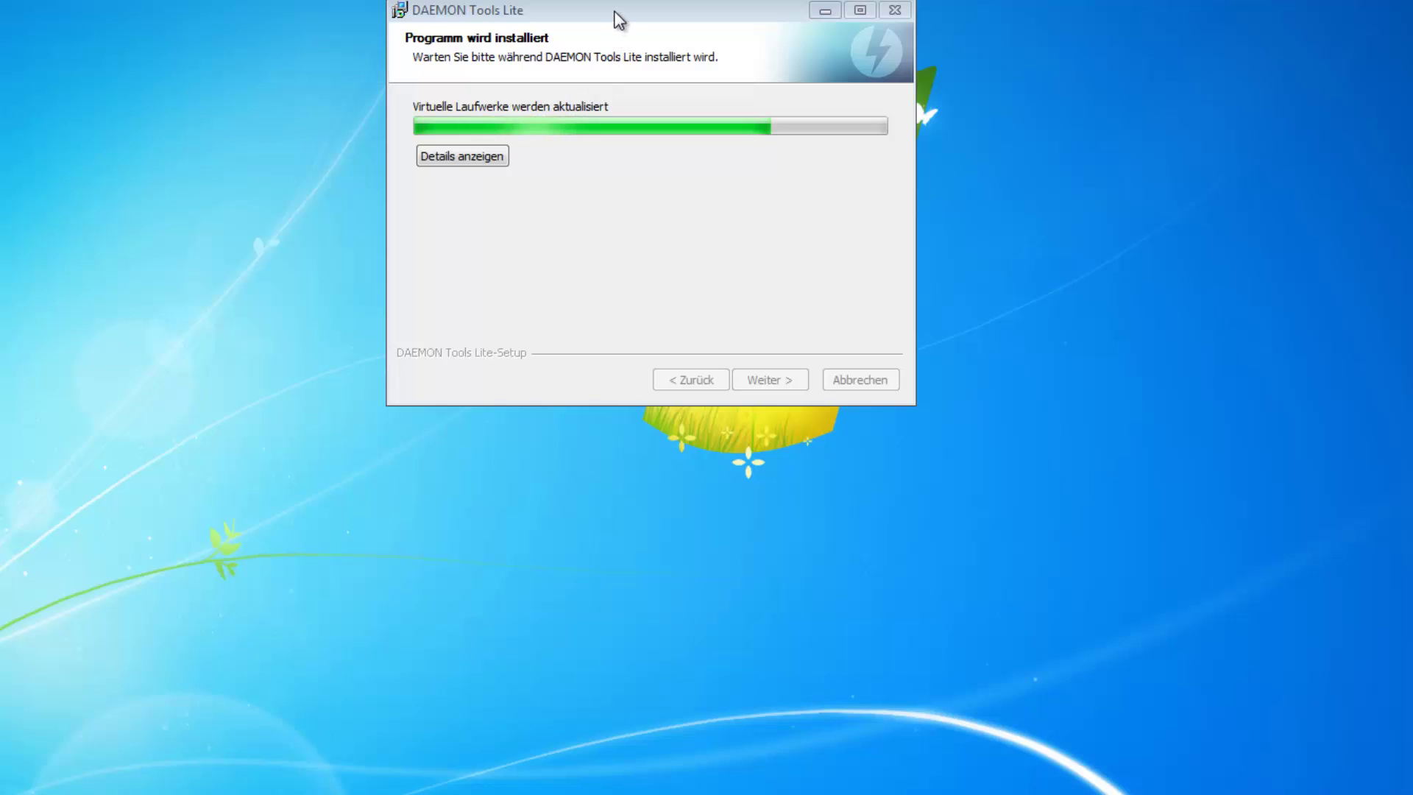
# - Install the DT.gadget mini-application and finish the setup with the option to restart the computer manually
pyautogui.moveTo(617, 19); pyautogui.dragTo(596, 14)
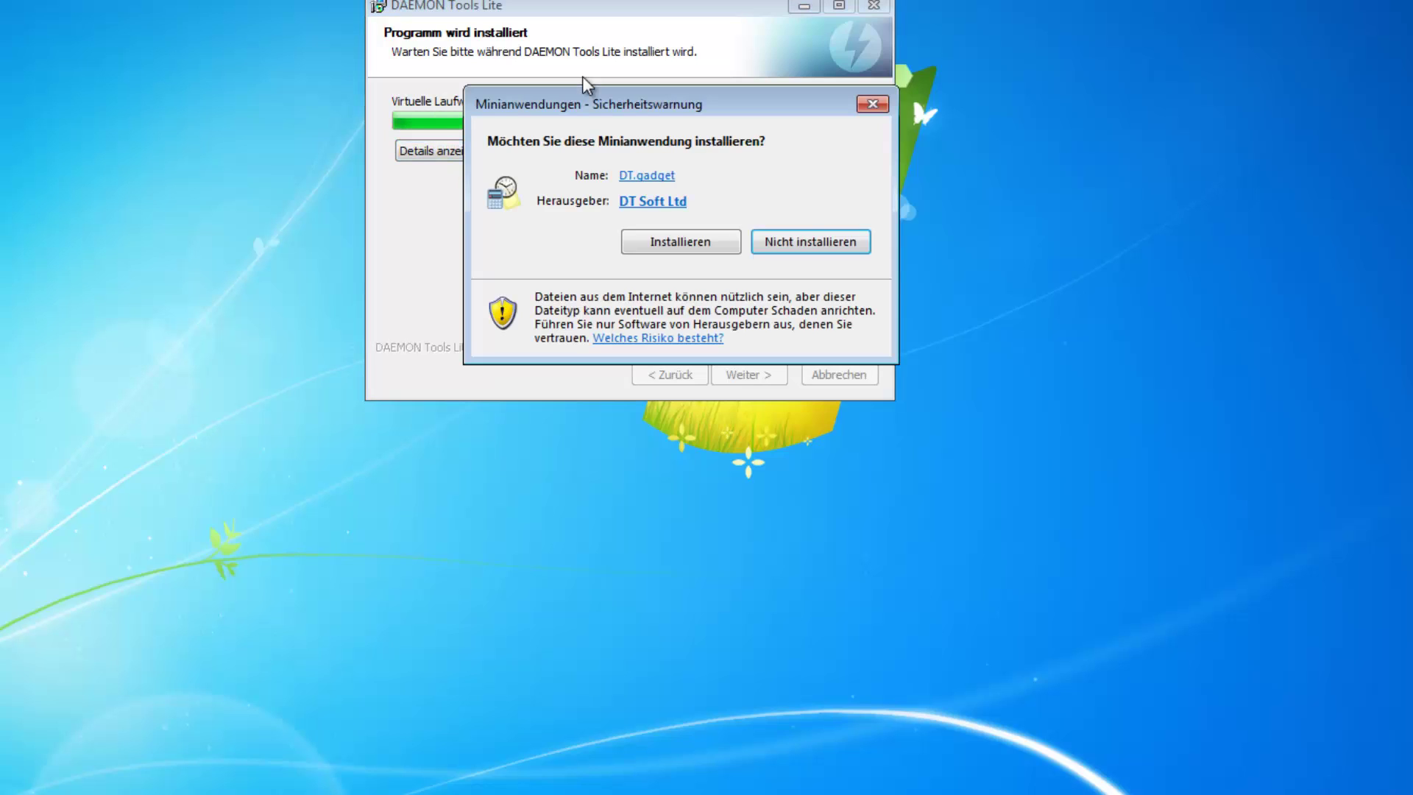
pyautogui.hotkey('shift', 'Tab')
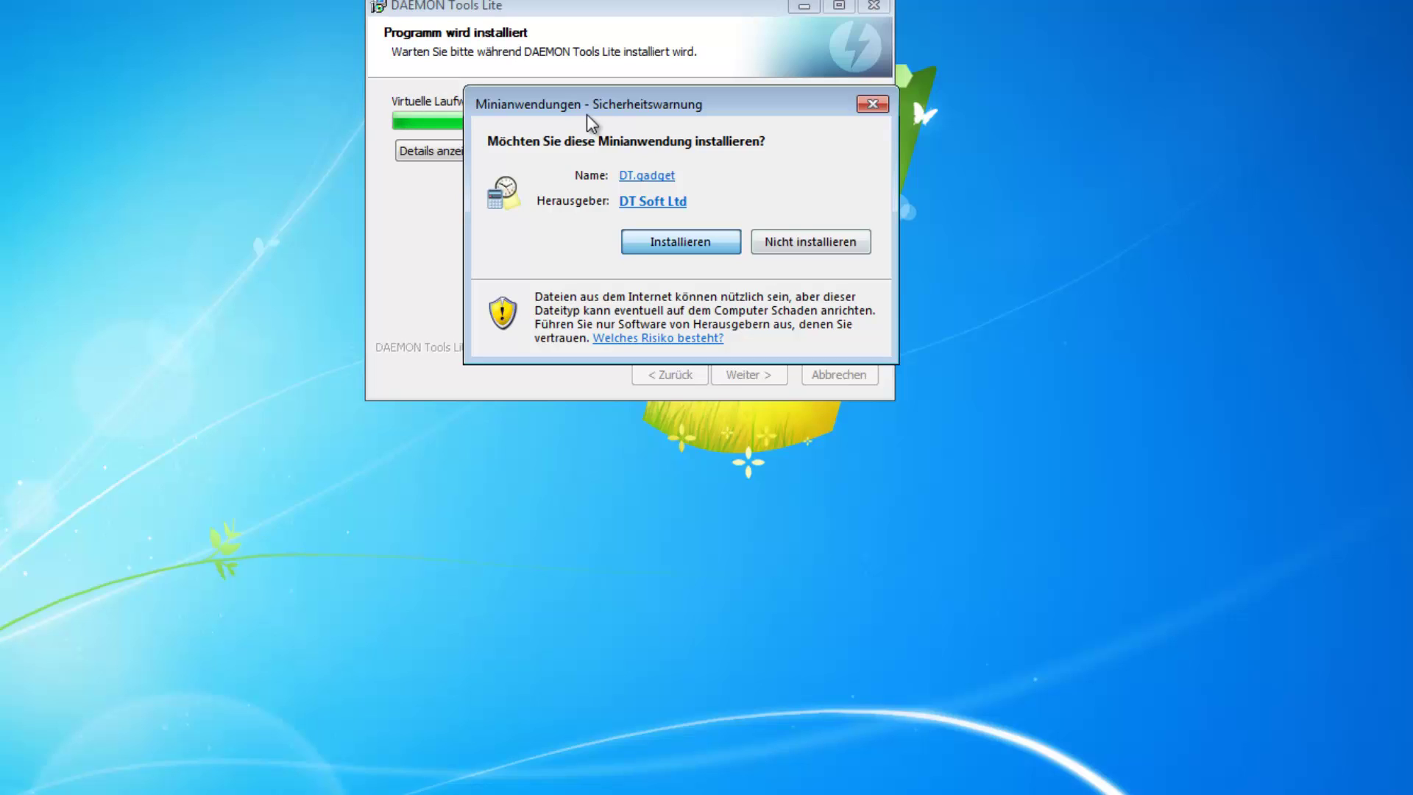
pyautogui.press('Return')
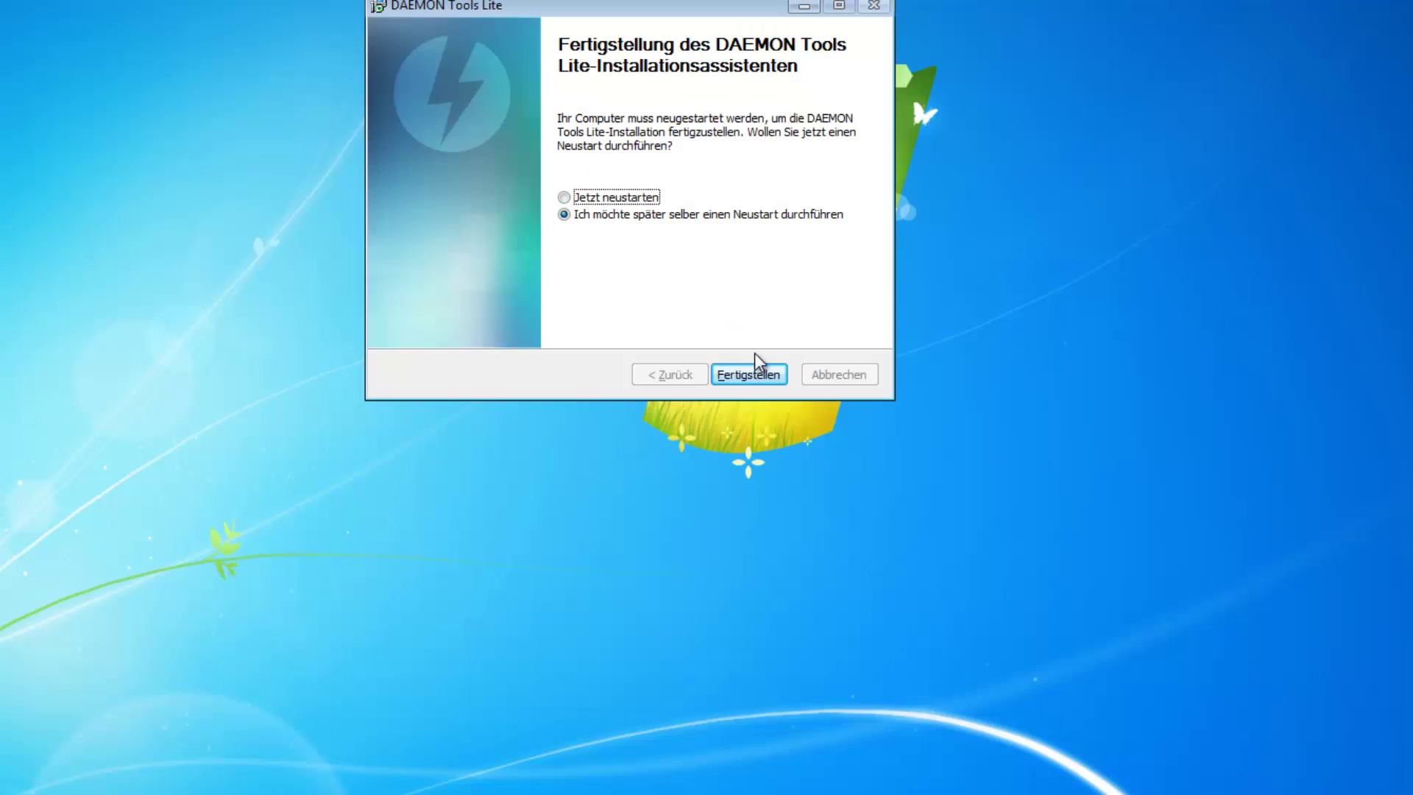
pyautogui.click(757, 374)
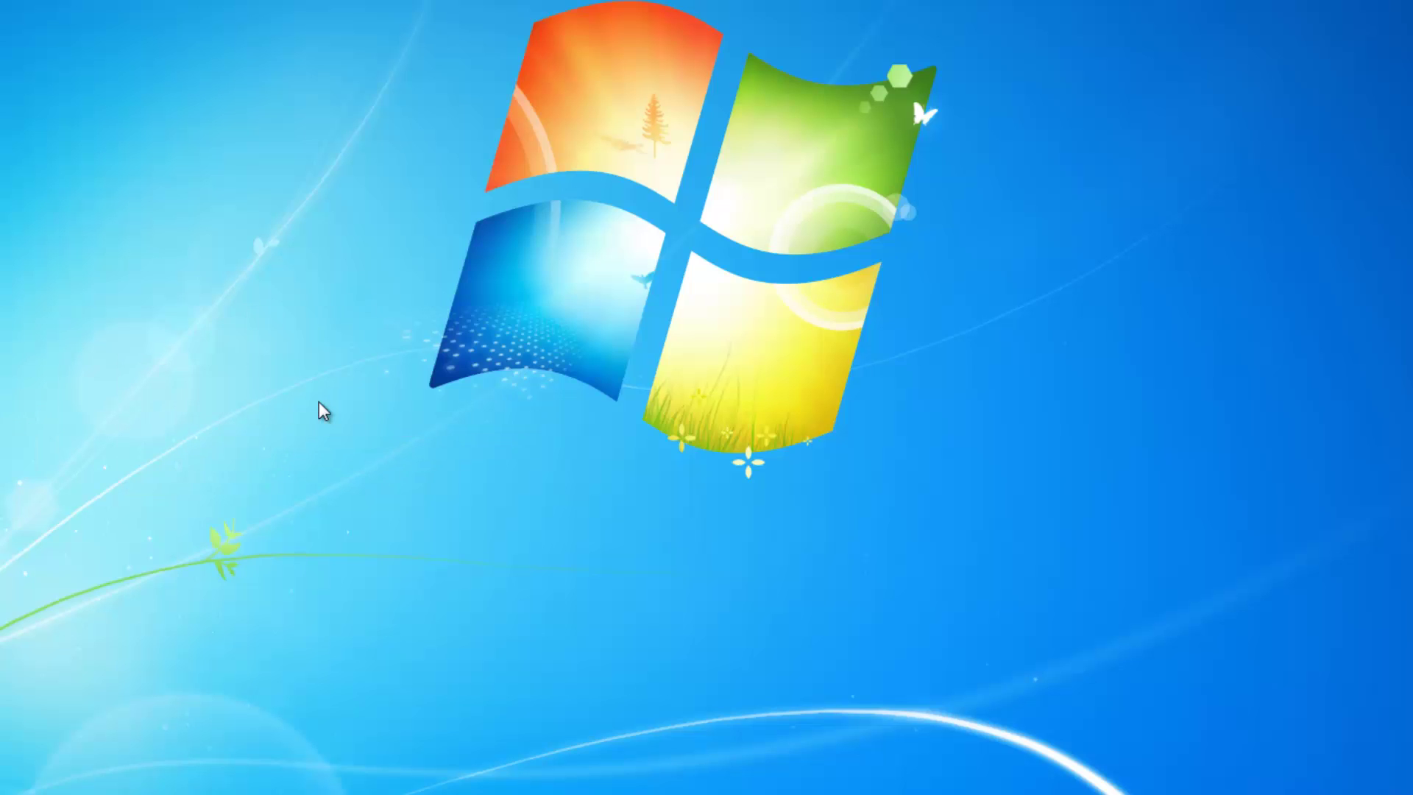
# - Reposition the DAEMON Tools Lite desktop shortcut and postpone the computer restart
pyautogui.moveTo(246, 350); pyautogui.dragTo(854, 112)
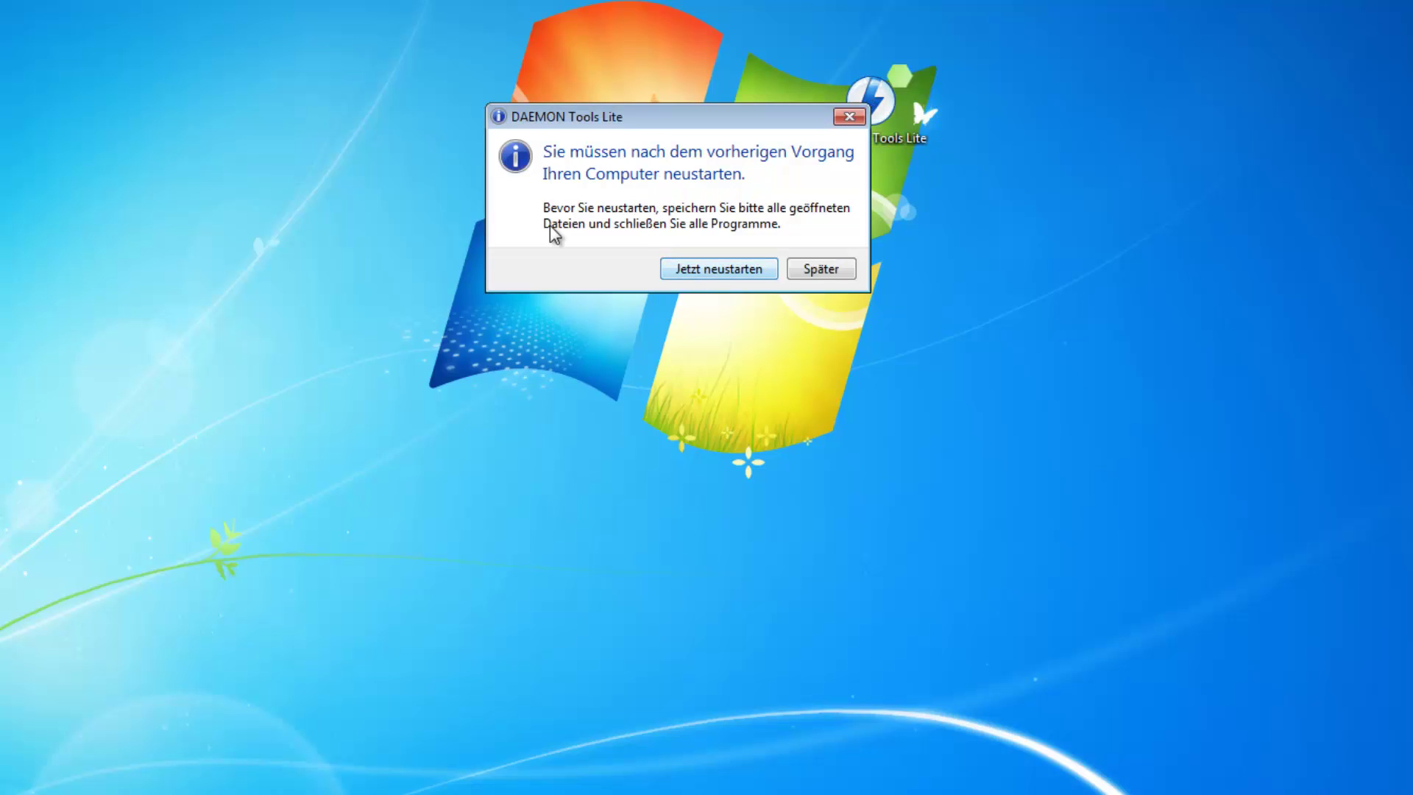
pyautogui.click(821, 268)
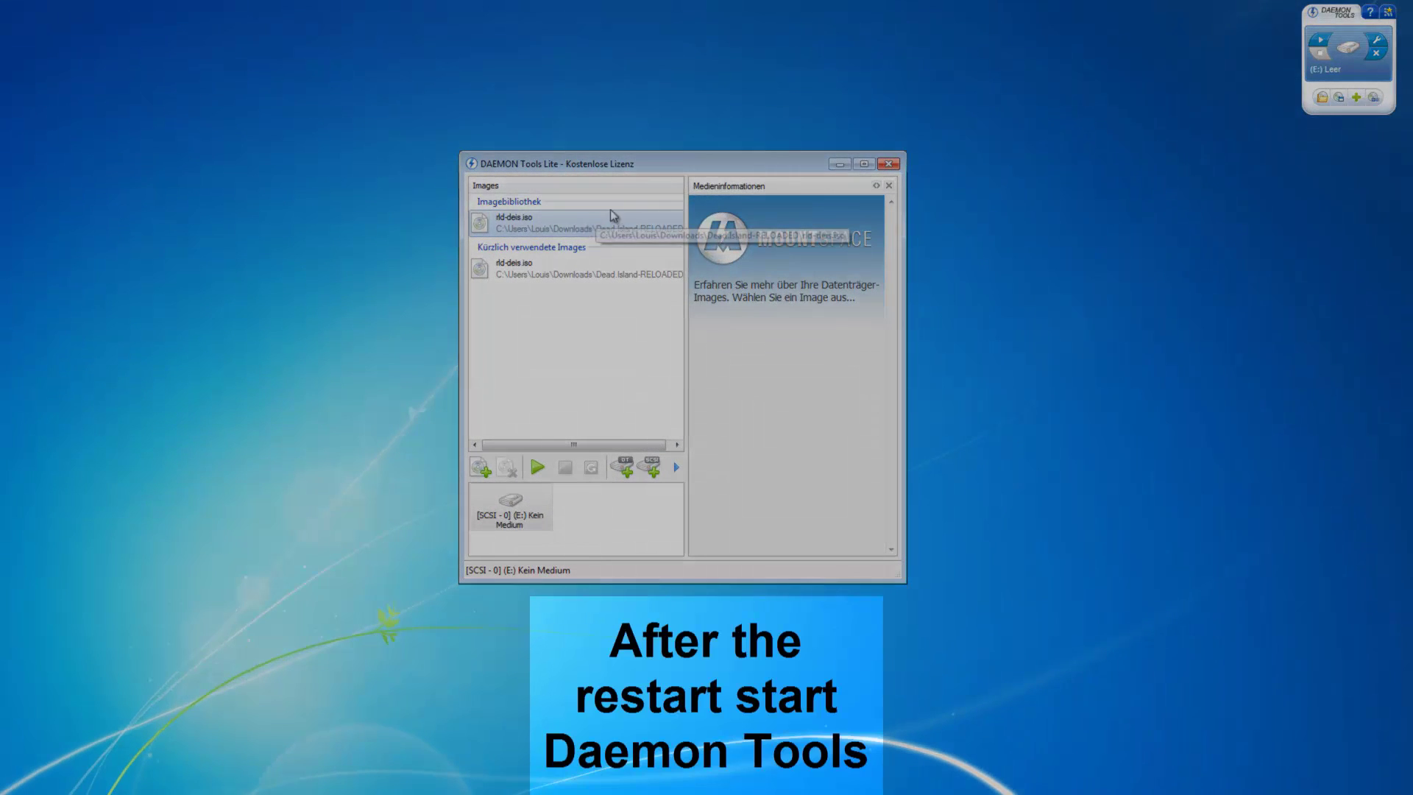
# - Delete the rld-deis.iso entries from both the recently used images and the image library
pyautogui.click(563, 274)
pyautogui.press('Delete')
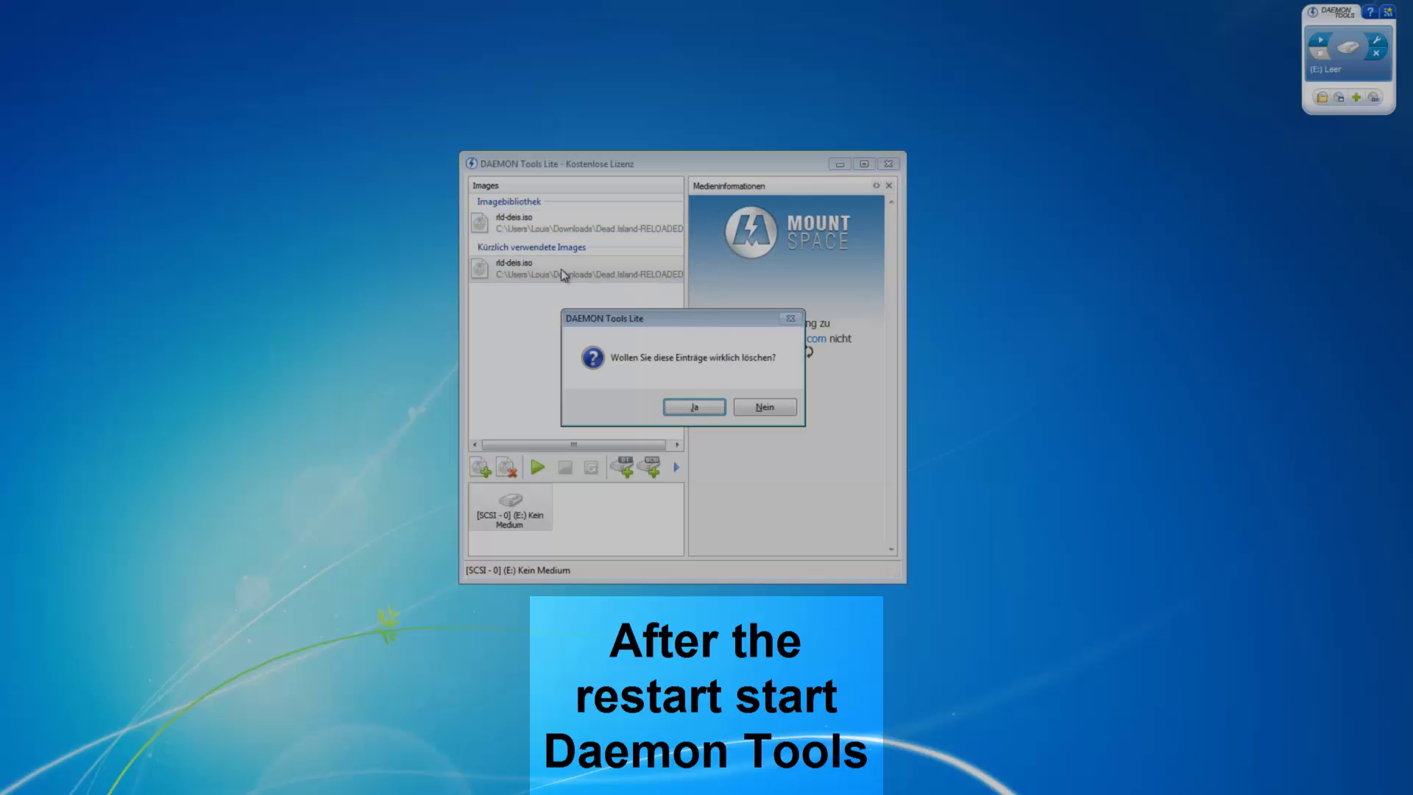
pyautogui.click(700, 409)
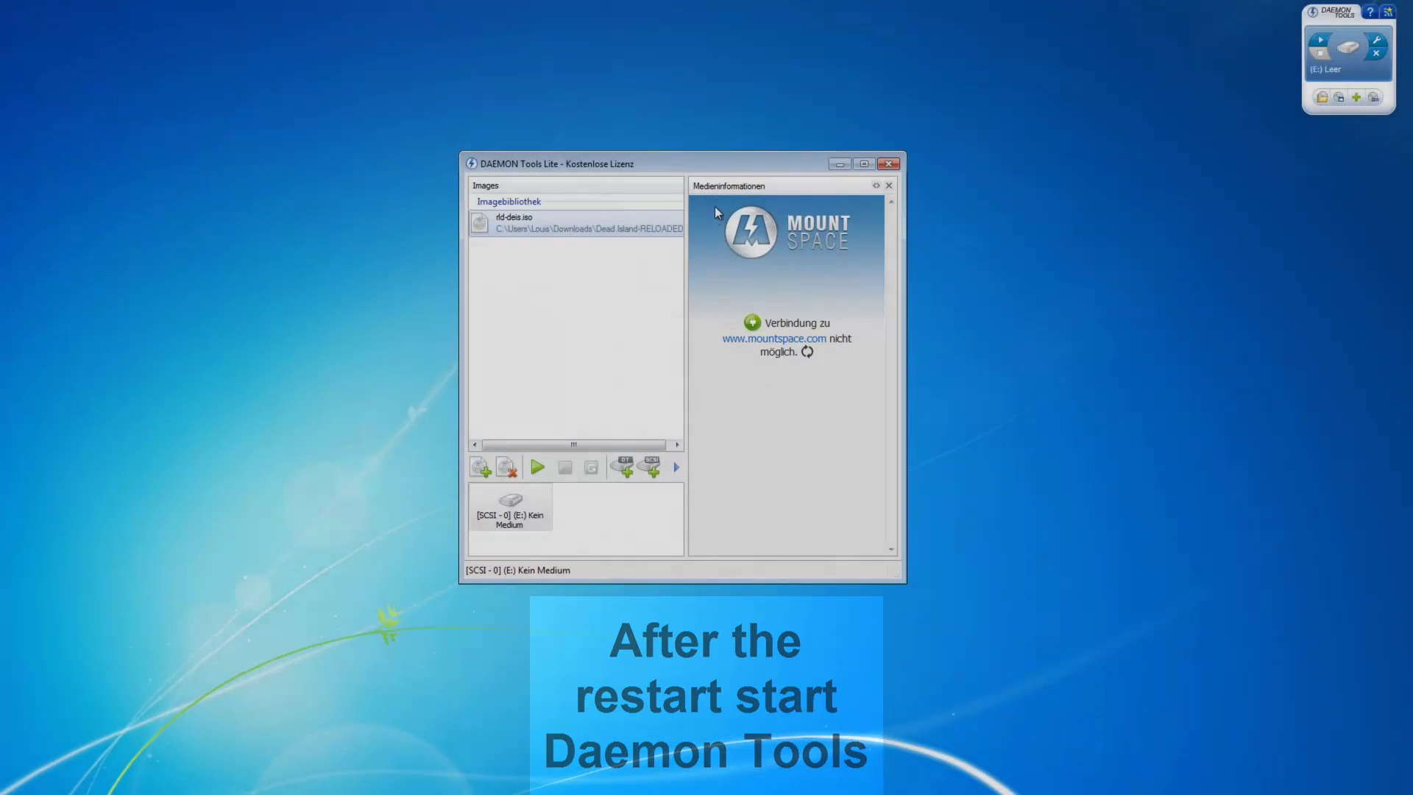
pyautogui.click(670, 229)
pyautogui.press('Delete')
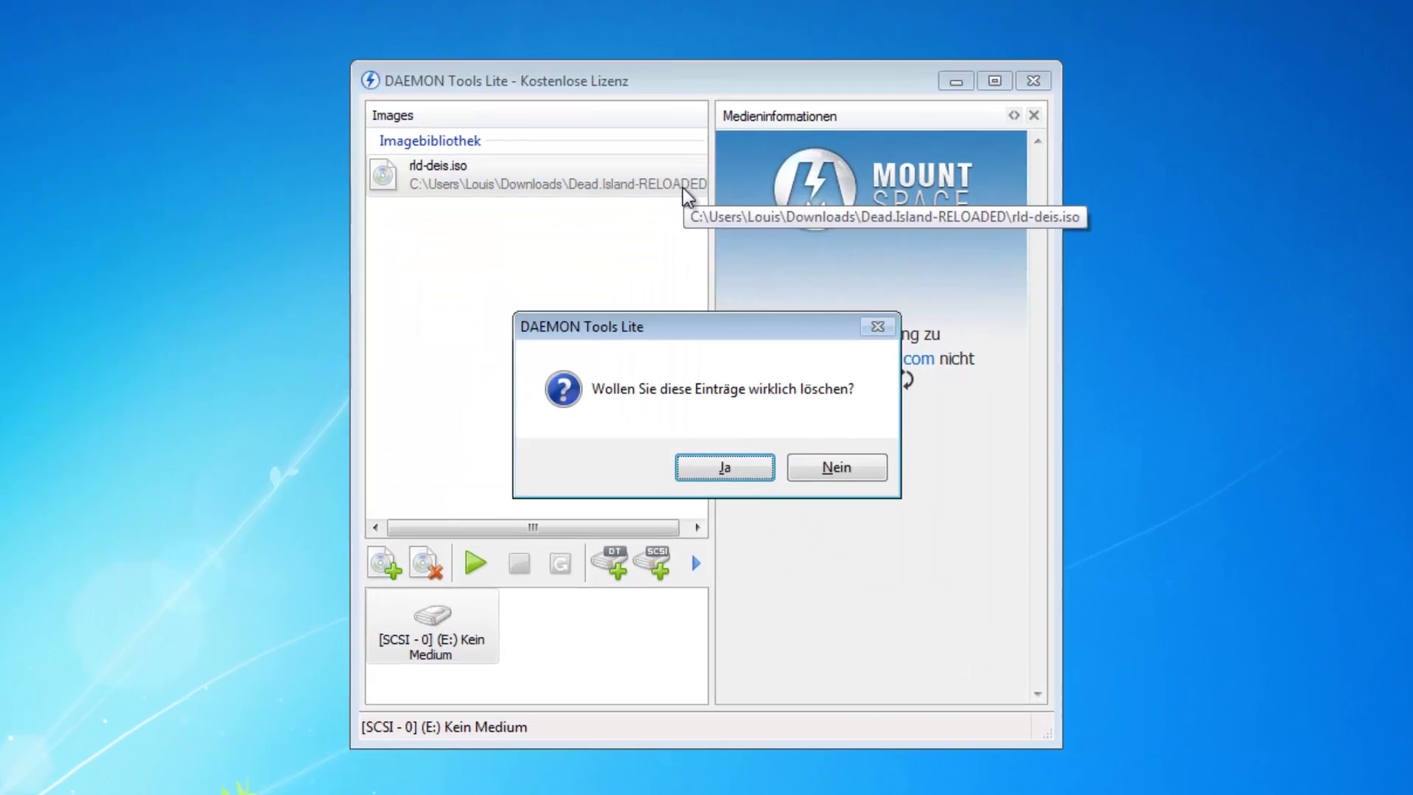
pyautogui.press('Return')
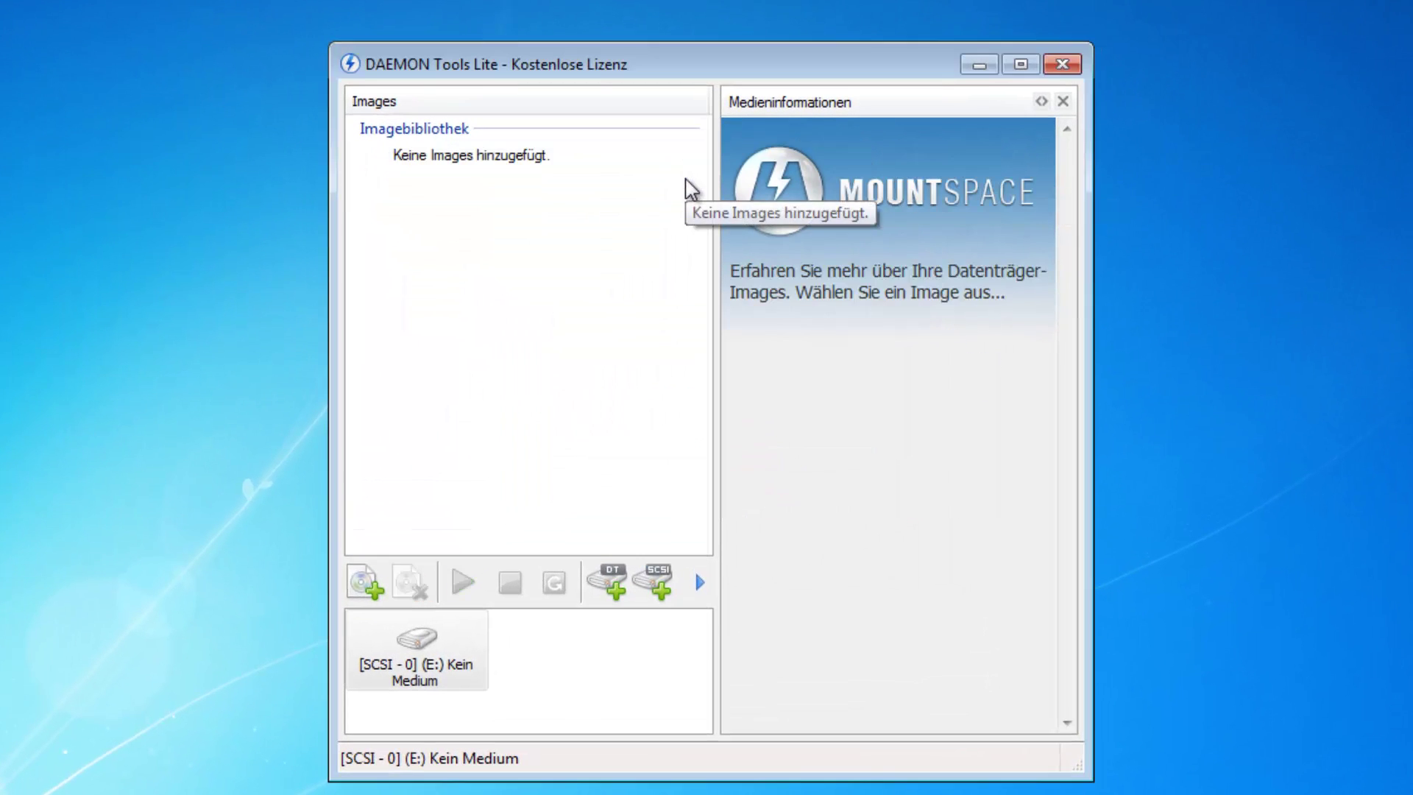
# - Widen the DAEMON Tools Lite window and hide the Medieninformationen pane
pyautogui.moveTo(1085, 248); pyautogui.dragTo(1198, 249)
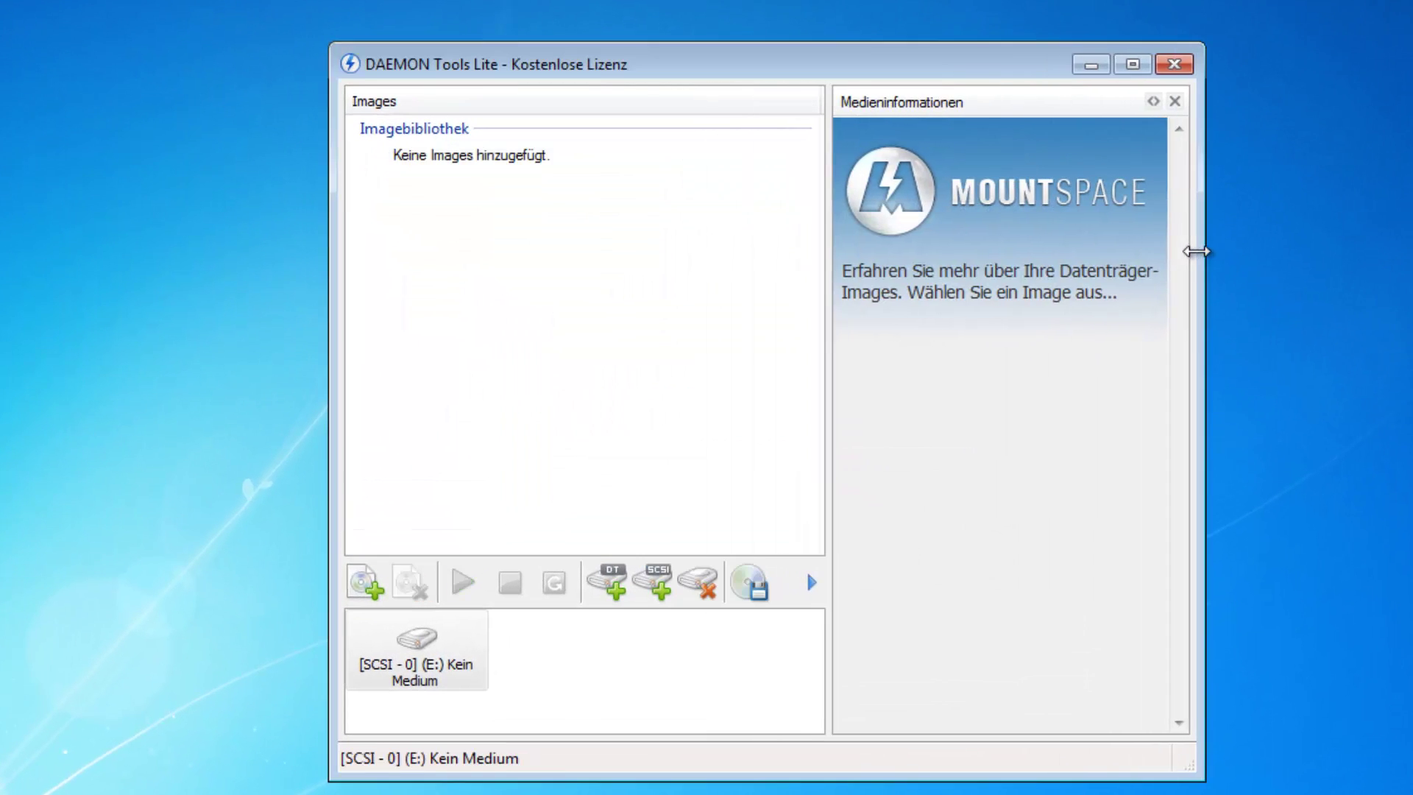
pyautogui.click(1174, 101)
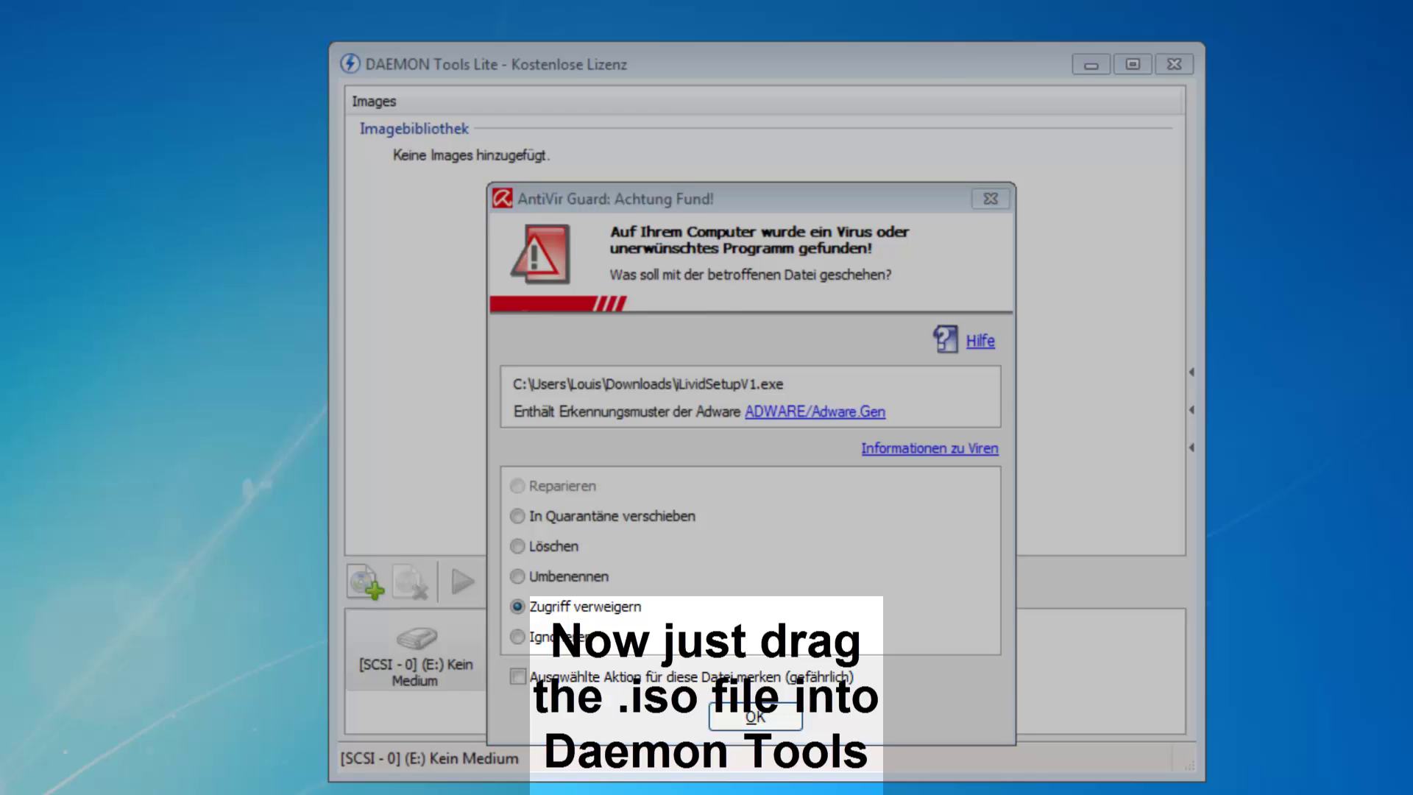
# - Set the AntiVir Guard alert for LividSetupV1.exe to Ignorieren, remember the action for this file and confirm
pyautogui.click(559, 637)
pyautogui.click(570, 676)
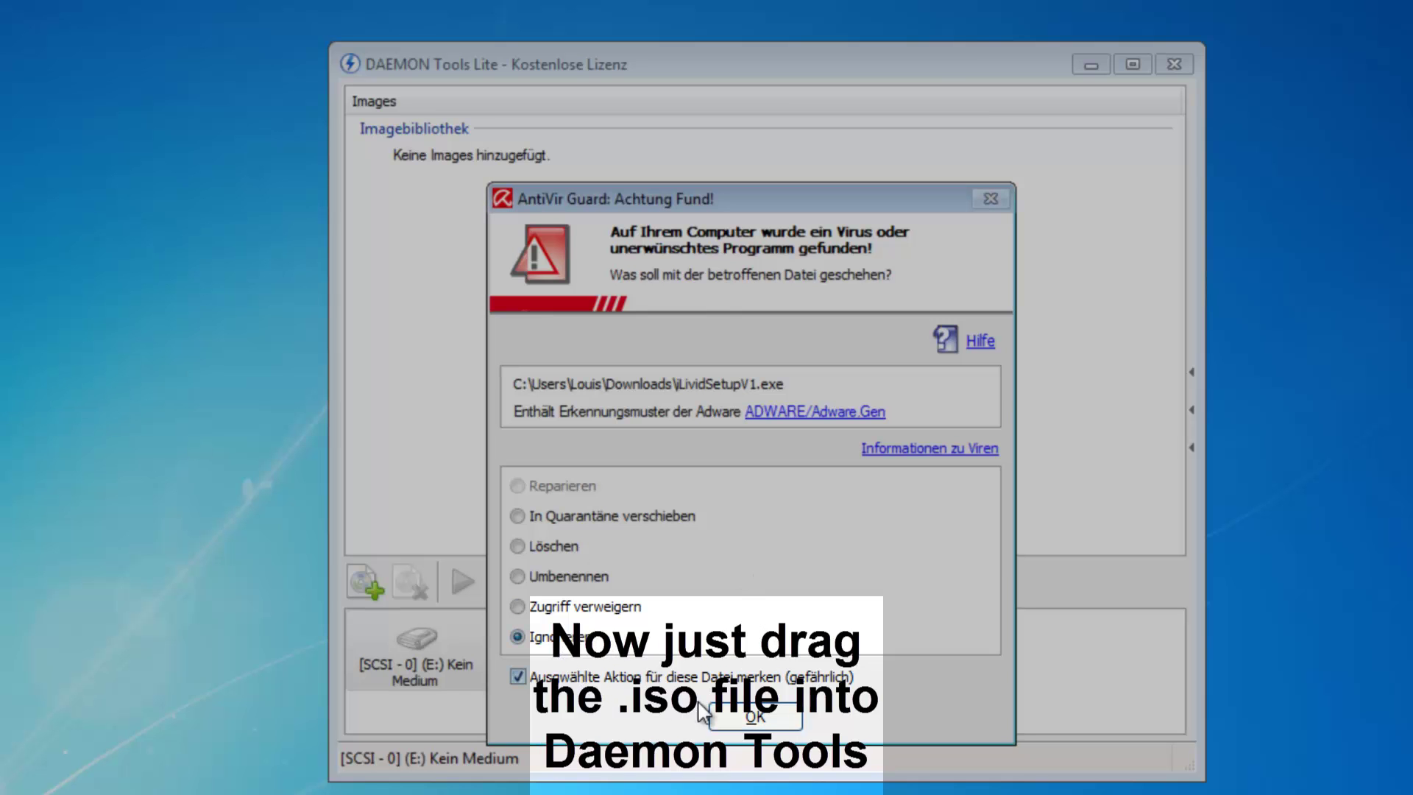
pyautogui.click(714, 714)
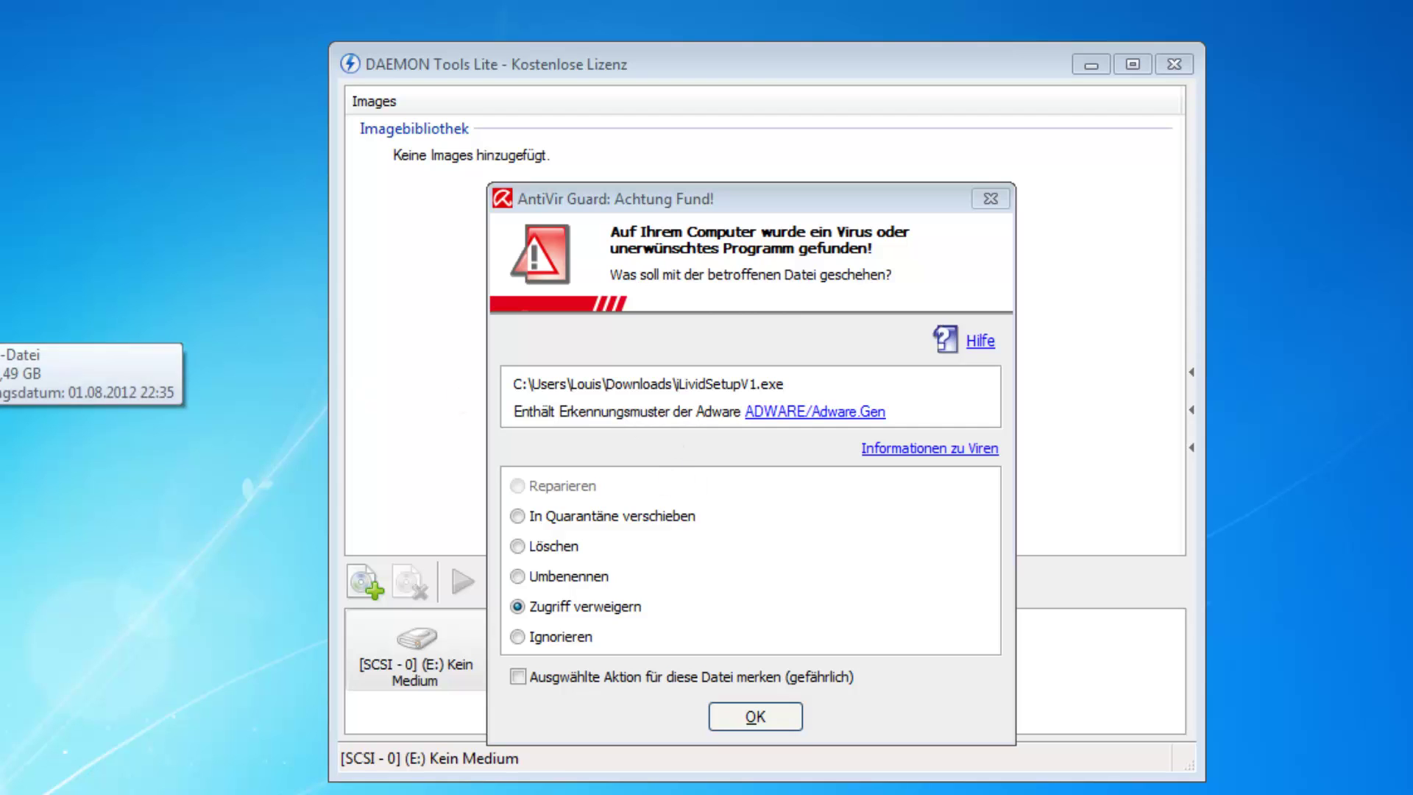
# - Open the properties of the rld-deis ISO file on the desktop
pyautogui.rightClick(0, 337)
pyautogui.click(135, 740)
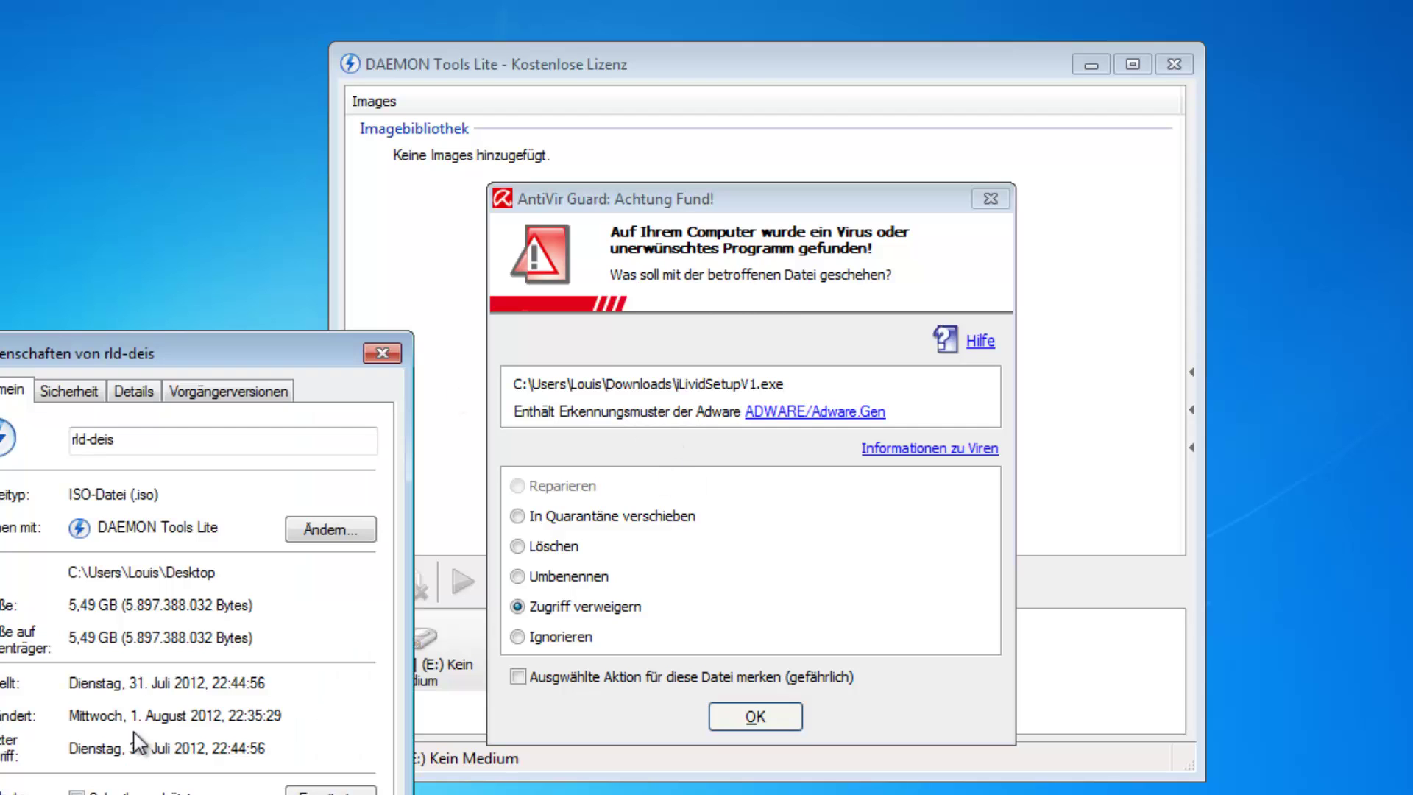
# - Confirm the AntiVir Guard alert for LividSetupV1.exe with the action remembered, and highlight the file type in the rld-deis properties before closing them
pyautogui.click(568, 678)
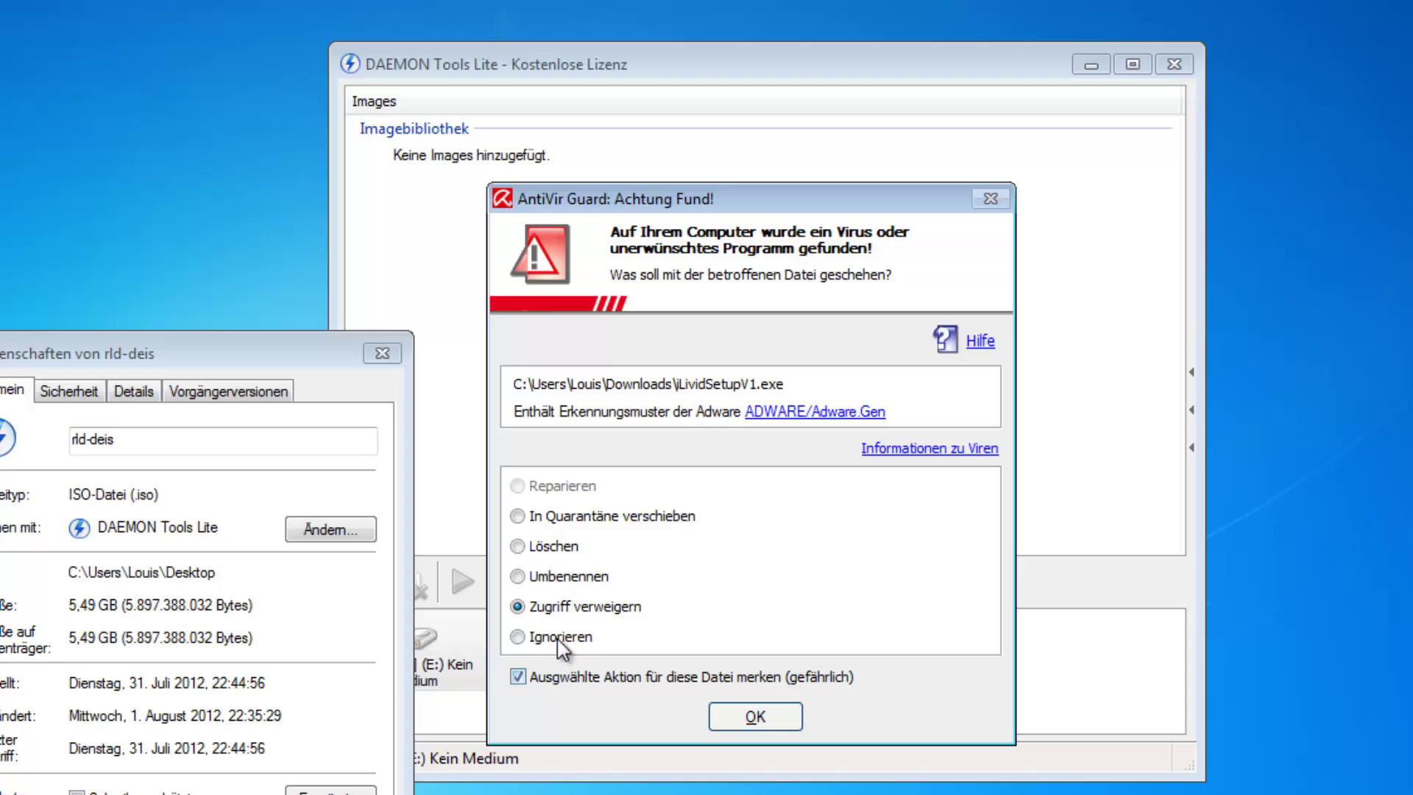
pyautogui.click(743, 718)
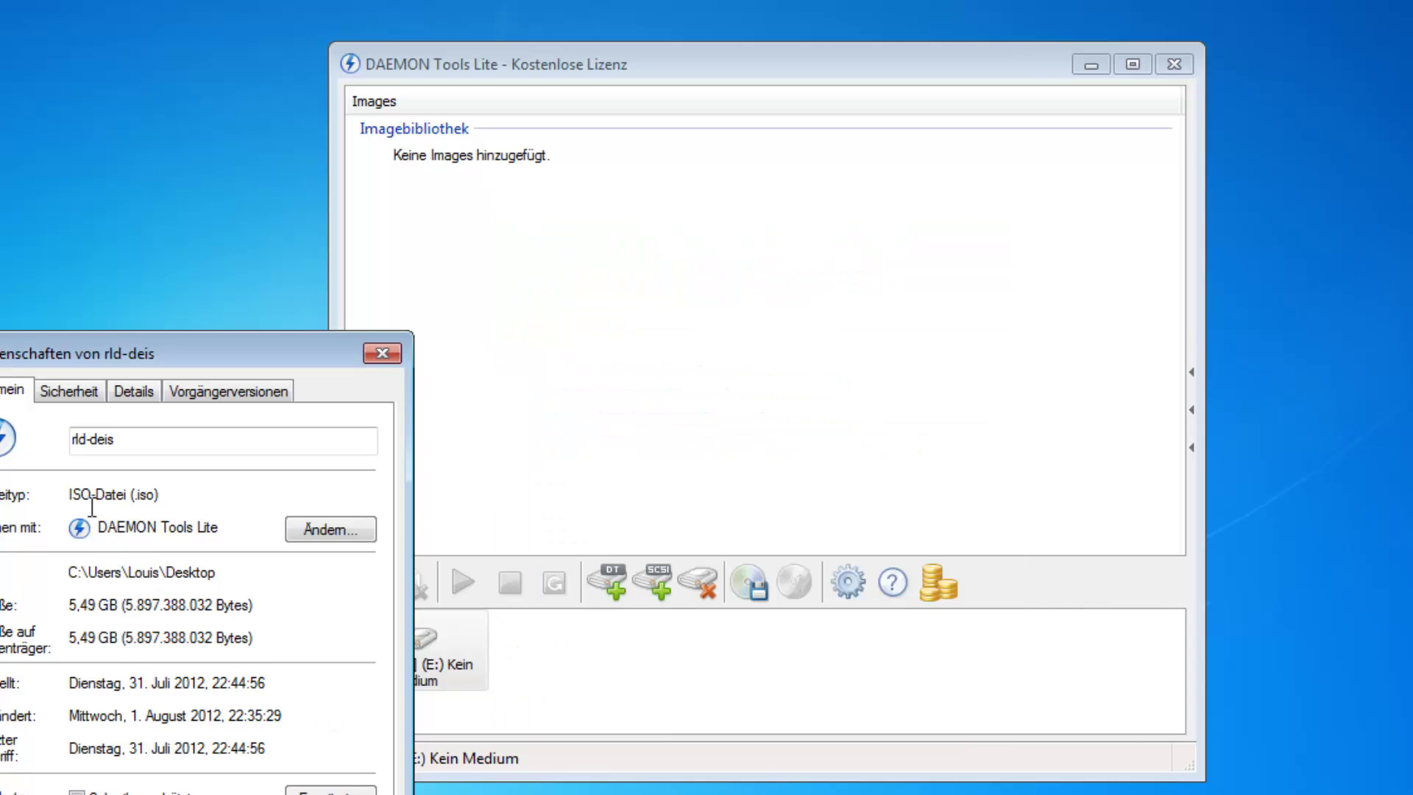
pyautogui.moveTo(82, 496); pyautogui.dragTo(172, 497)
pyautogui.press('Escape')
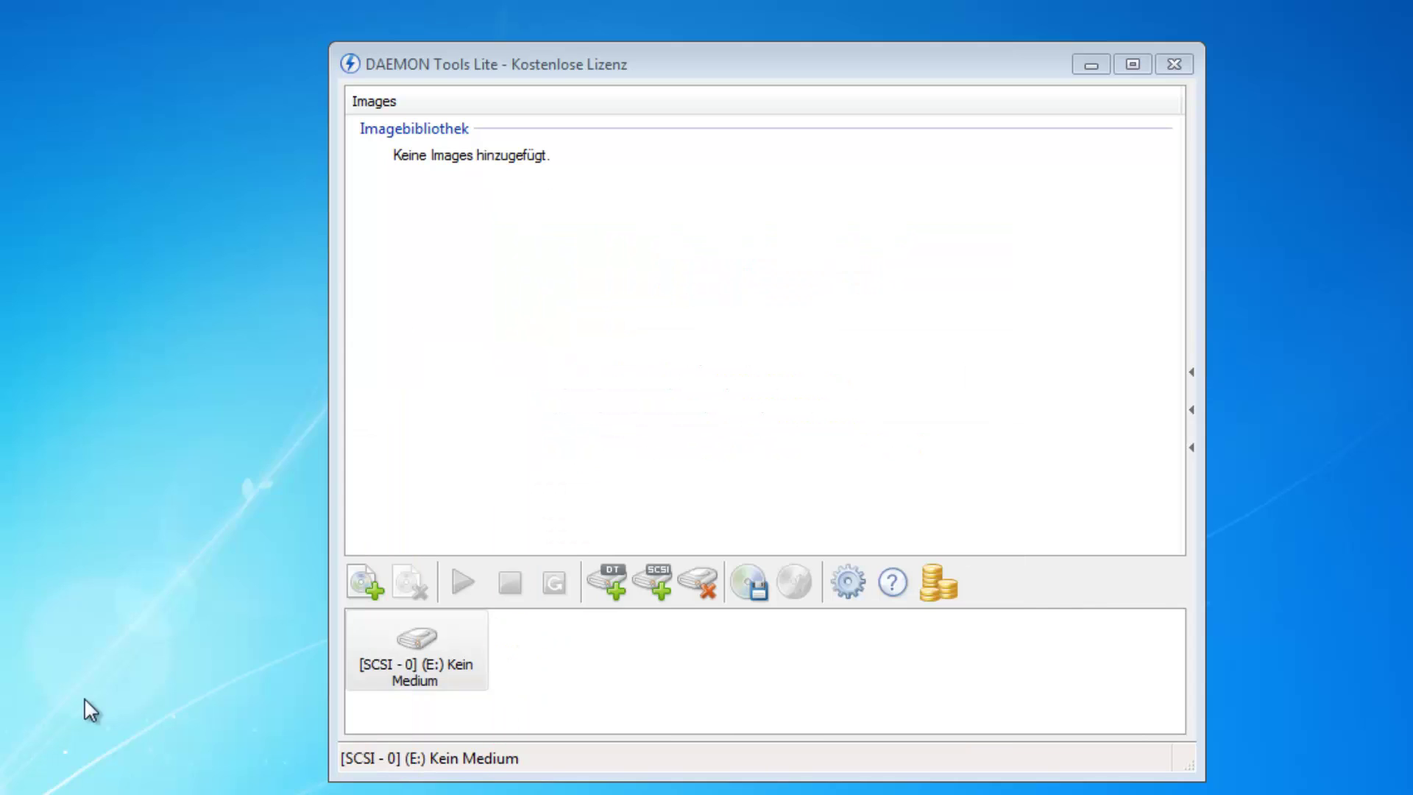
# - Add the rld-deis ISO file from the desktop to the image library and mount it on the virtual drive
pyautogui.moveTo(269, 320); pyautogui.dragTo(544, 358)
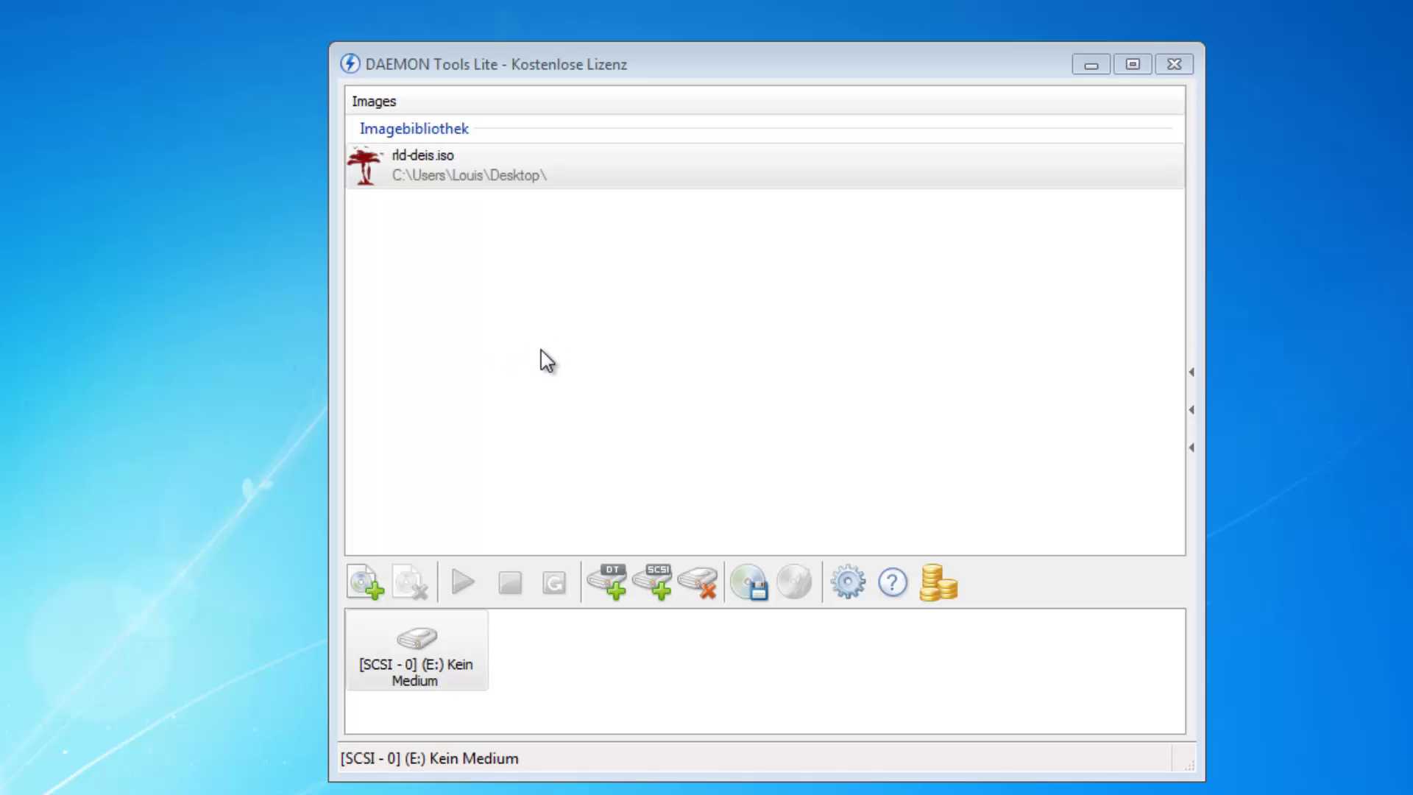
pyautogui.doubleClick(530, 171)
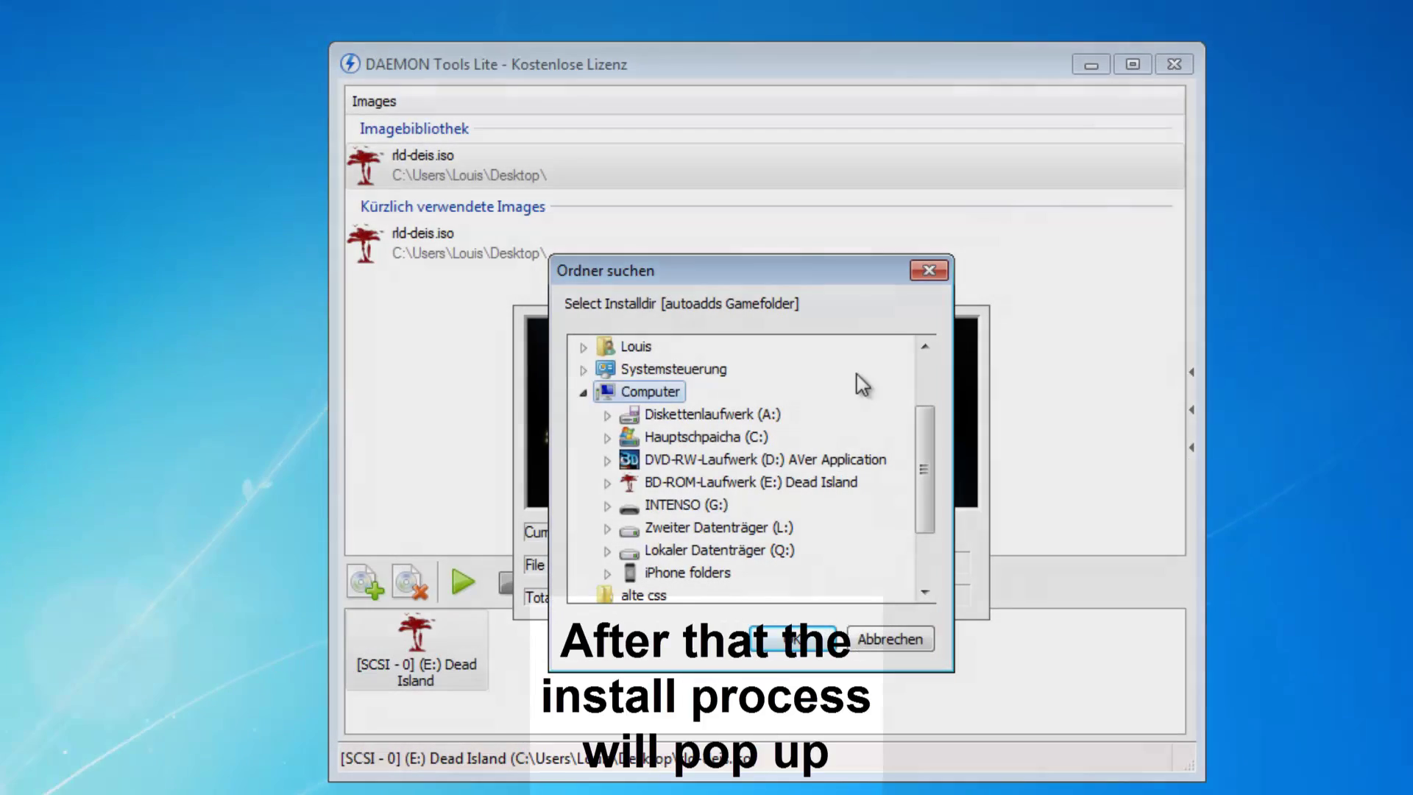
# - Choose the Dead Island folder in Programme (x86) on drive C: as the install directory and start the installation
pyautogui.moveTo(929, 474); pyautogui.dragTo(921, 442)
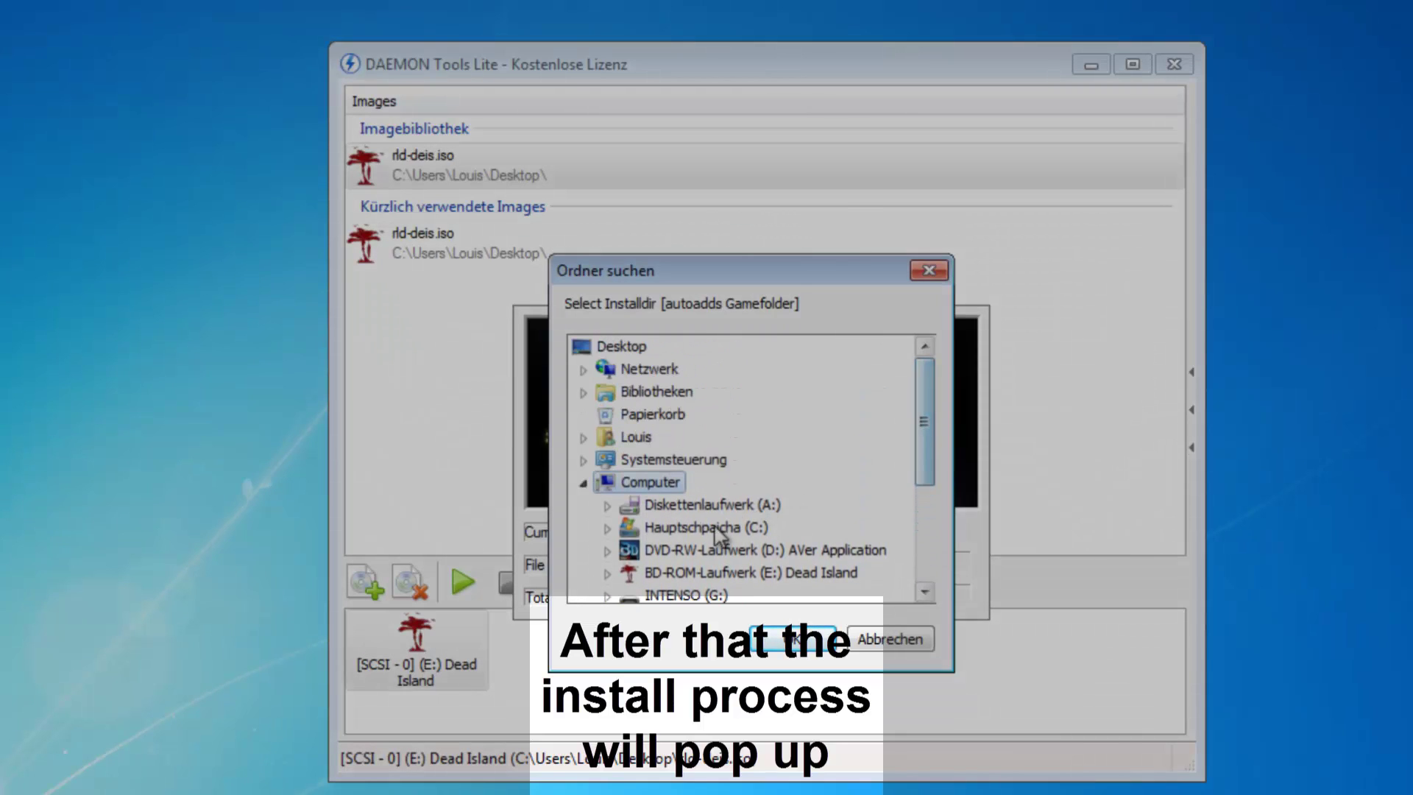
pyautogui.click(607, 529)
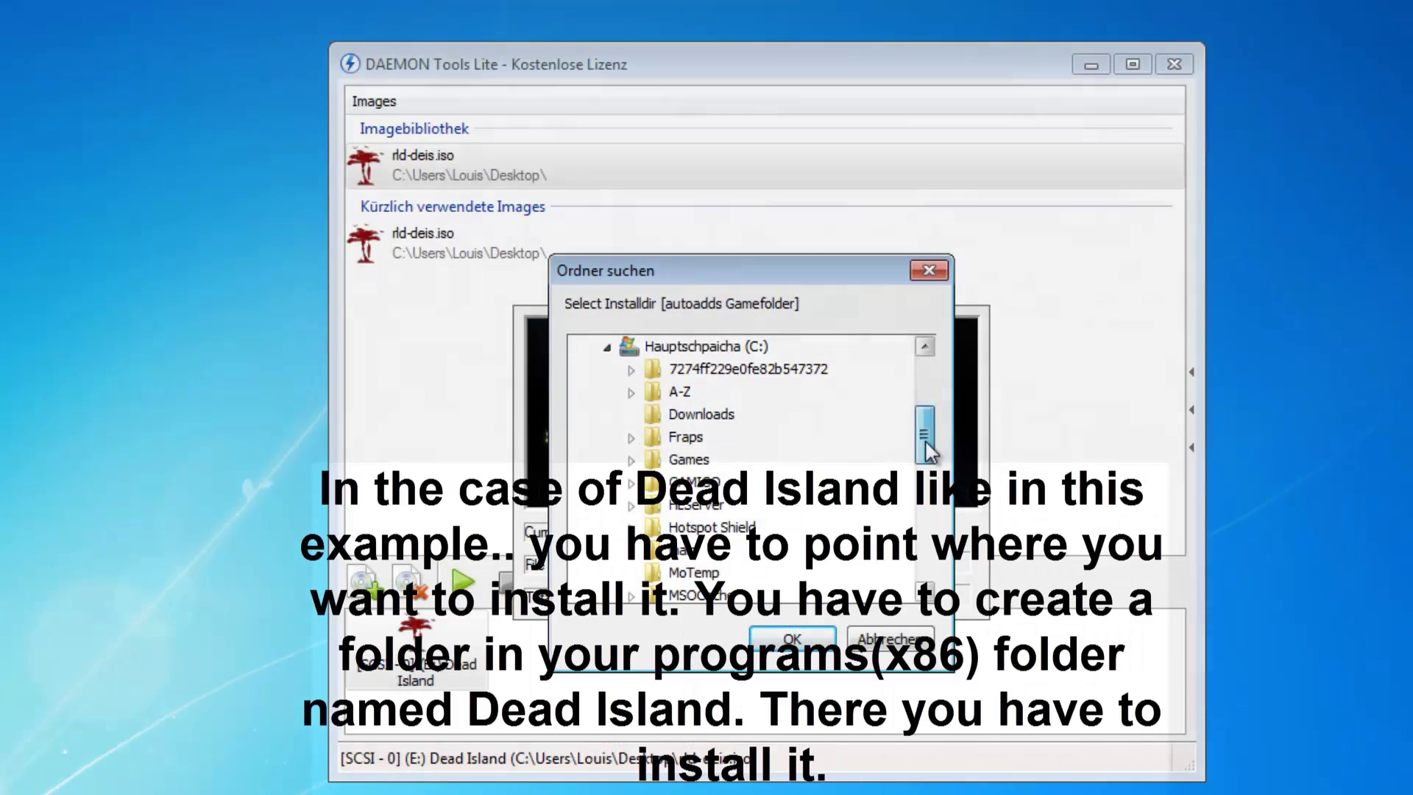
pyautogui.moveTo(926, 442); pyautogui.dragTo(929, 500)
pyautogui.click(630, 483)
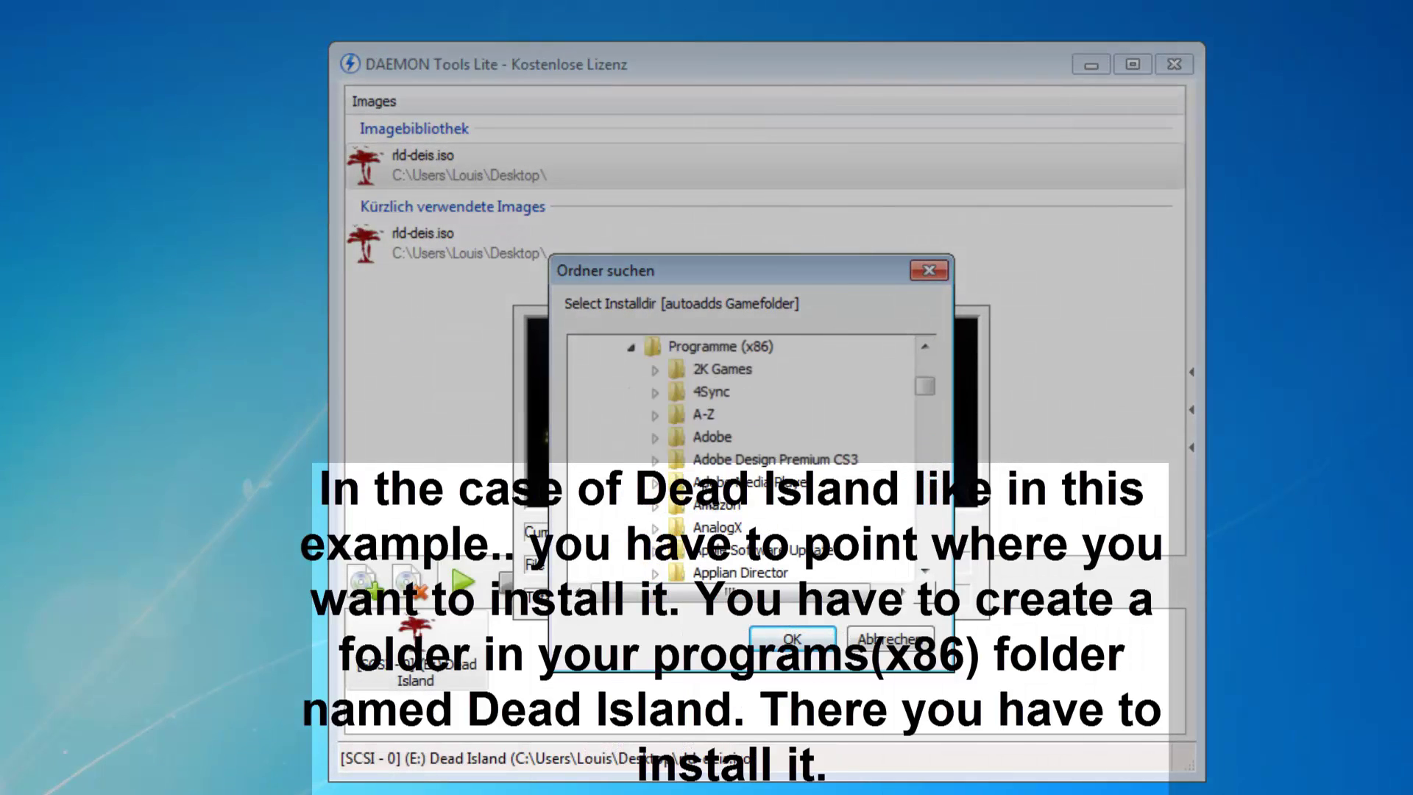
pyautogui.scroll(-7, 743, 457)
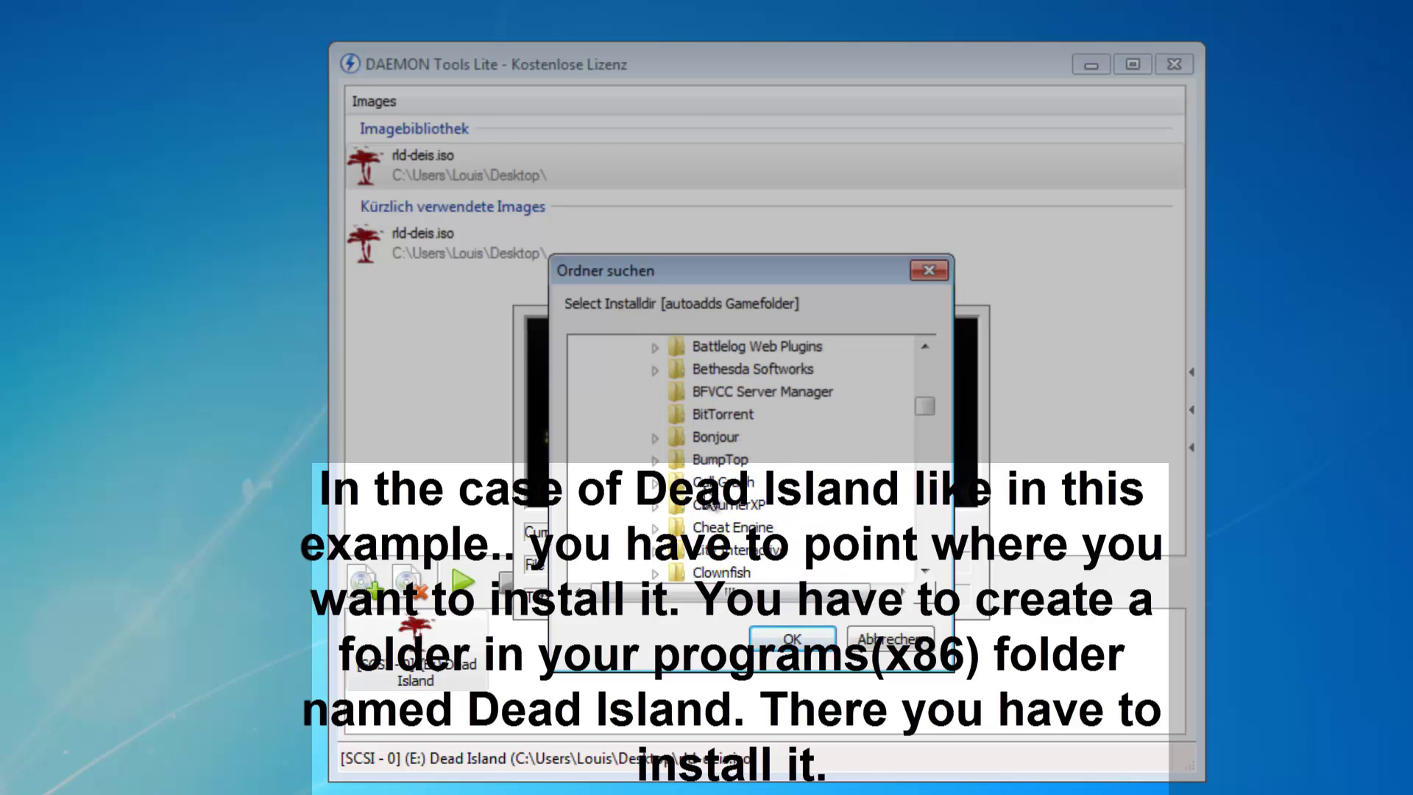
pyautogui.scroll(-5, 743, 457)
pyautogui.click(729, 482)
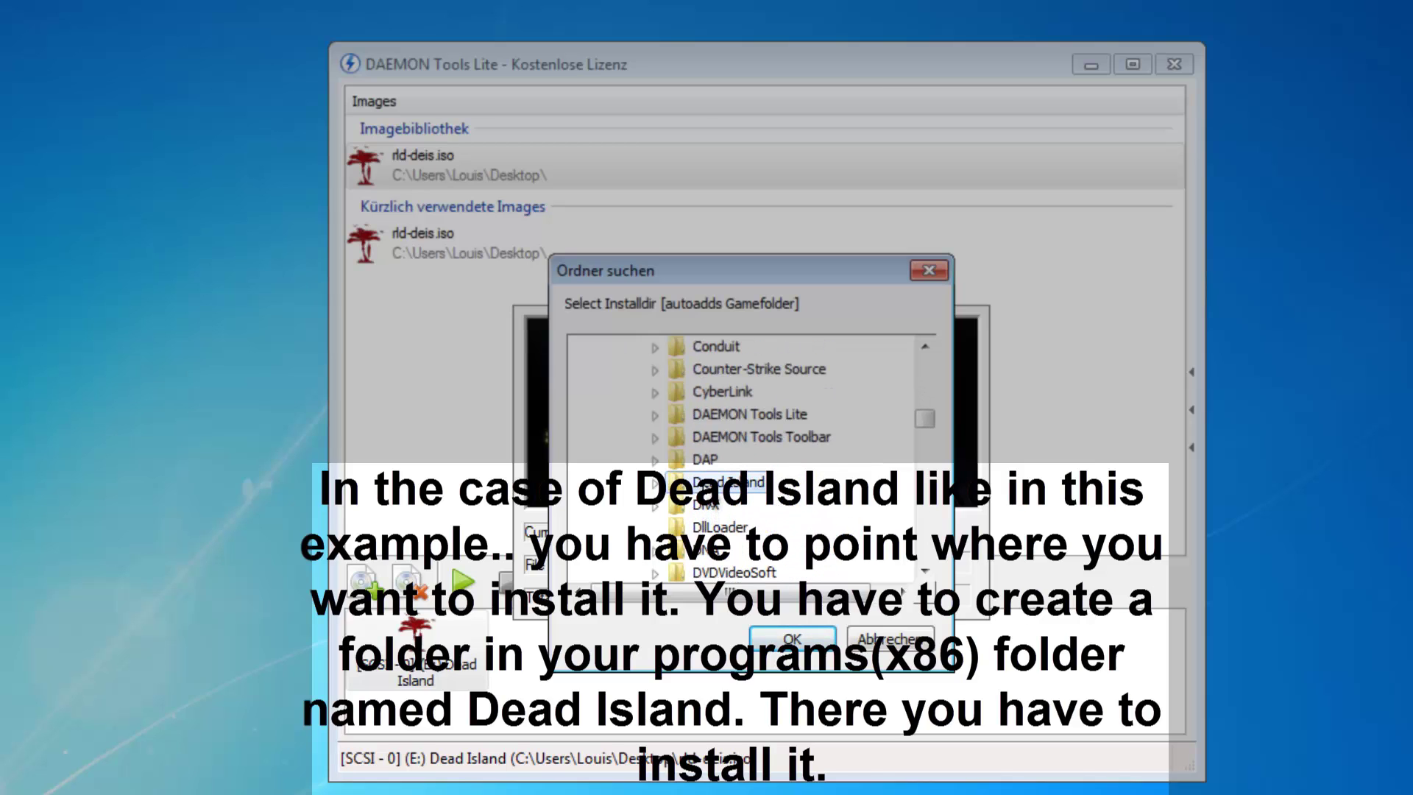
pyautogui.click(793, 639)
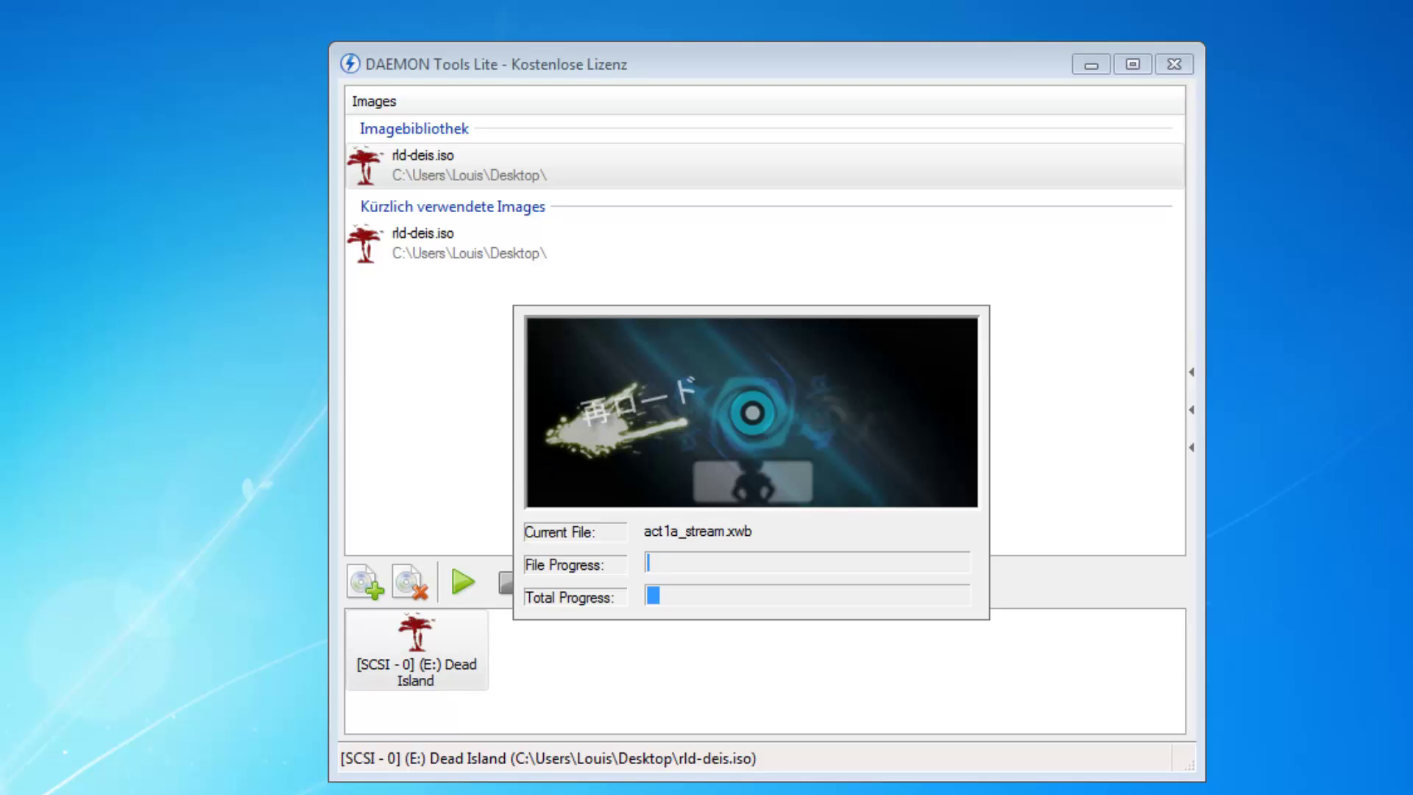
# - Minimize DAEMON Tools Lite, switch to Windows Explorer and select deadislandgame in the inner Dead Island folder under Programme (x86)
pyautogui.click(942, 562)
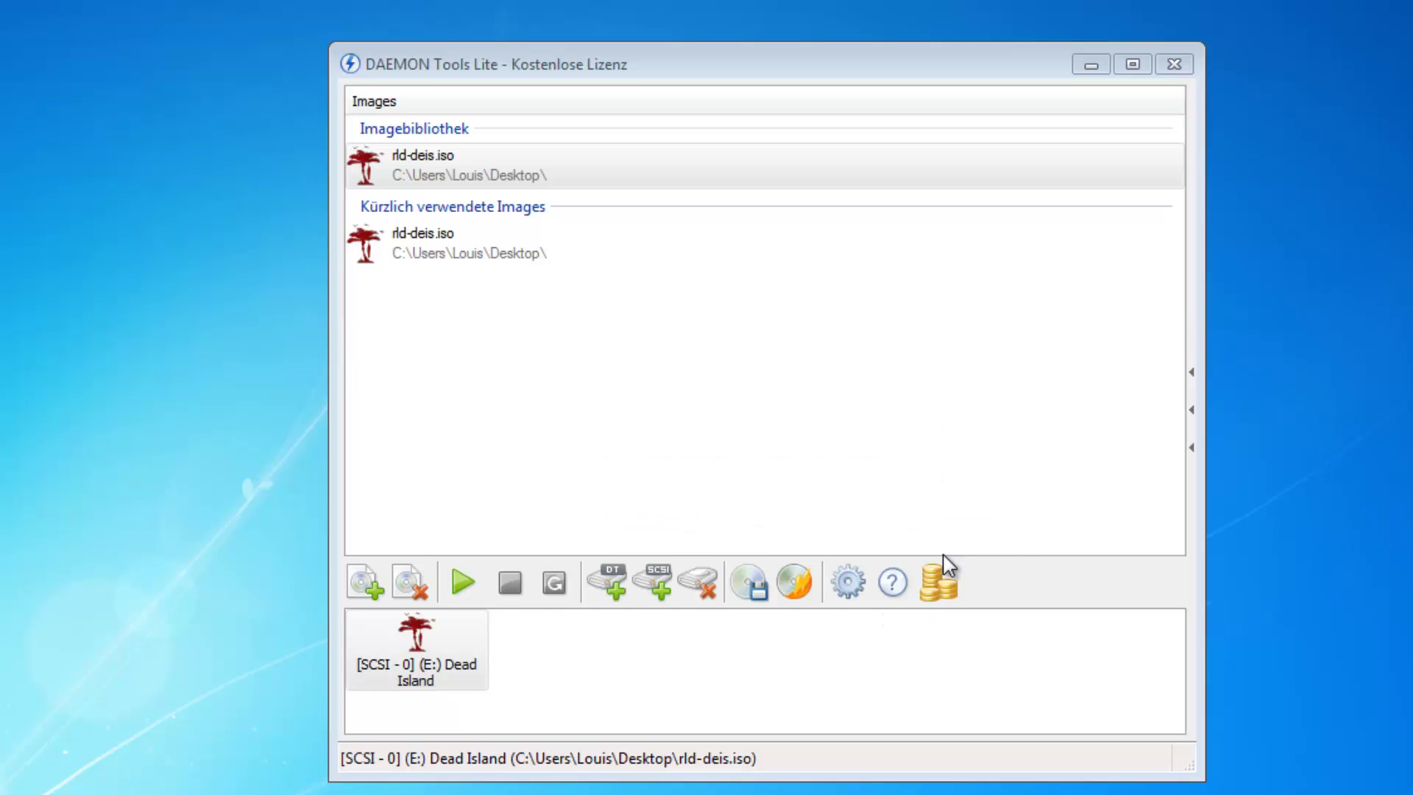
pyautogui.click(1088, 65)
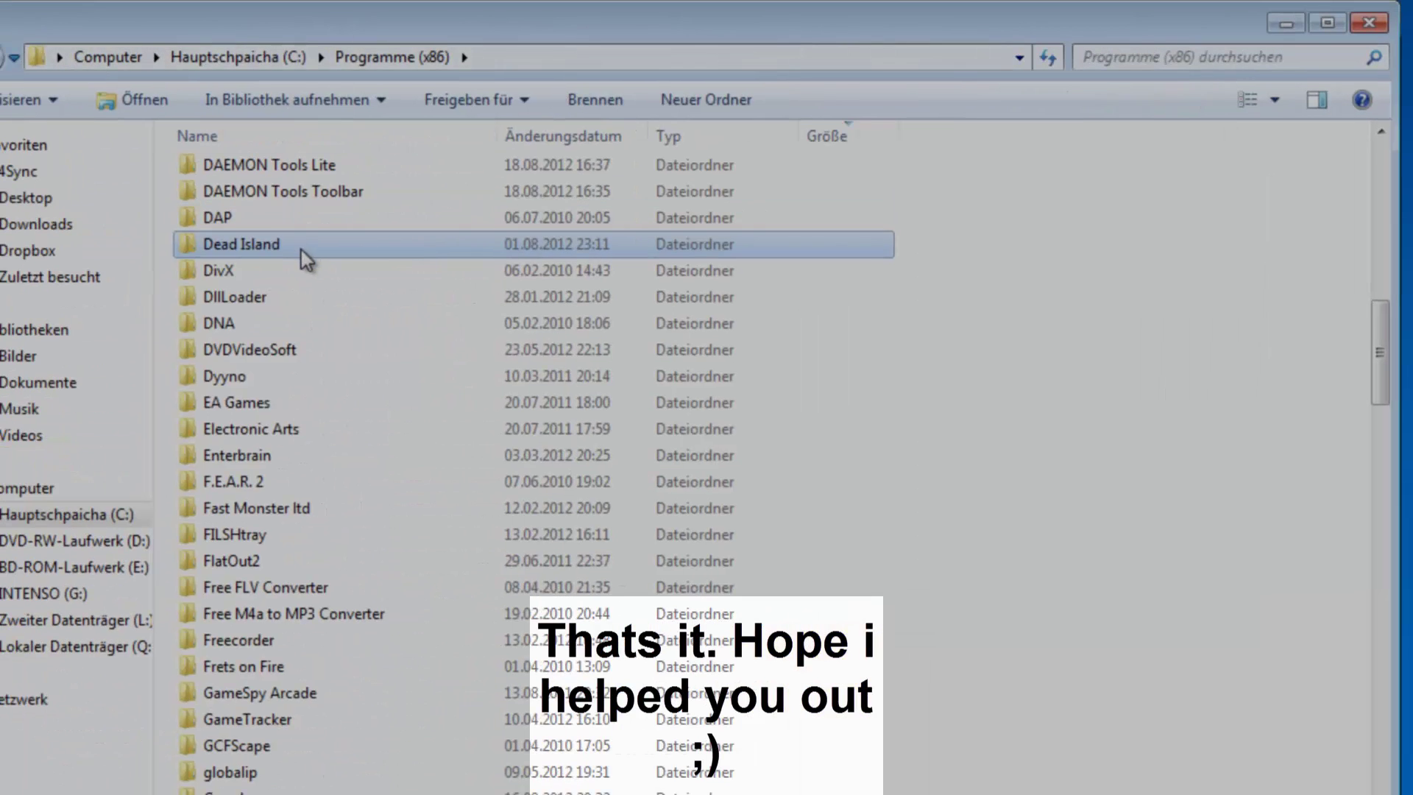
pyautogui.doubleClick(300, 246)
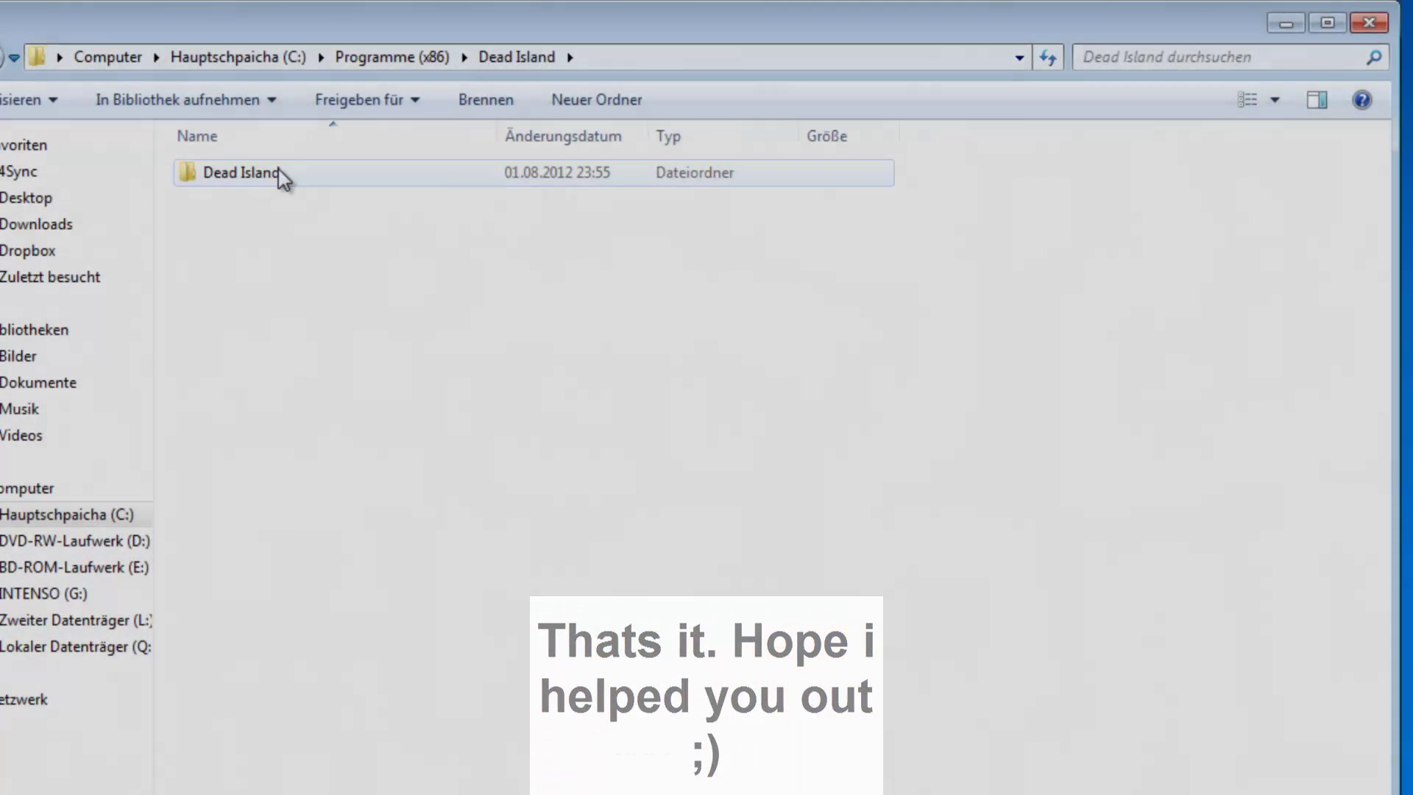
pyautogui.doubleClick(281, 174)
pyautogui.click(311, 306)
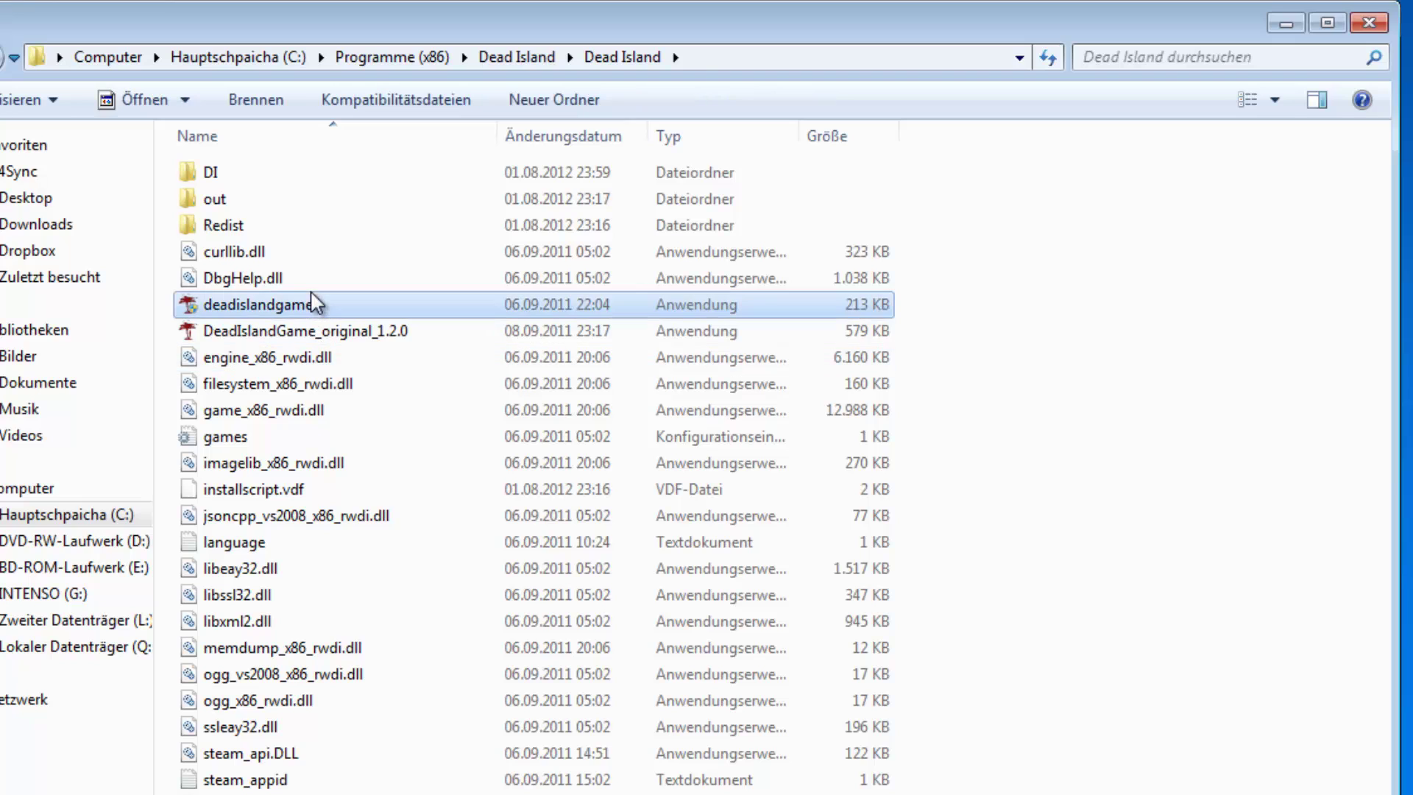